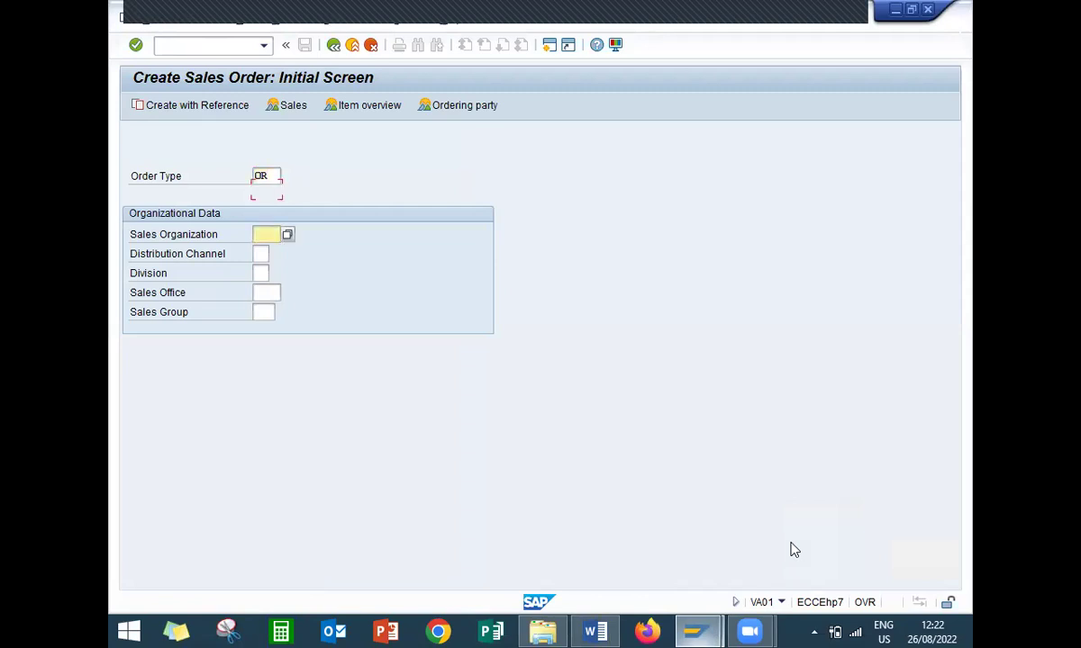
Start a sales order of type OR for sales organization HK01, distribution channel H1 and division H1
type("HK01")
key("Tab")
type("H1")
key("Tab")
type("H1")
key("Return")
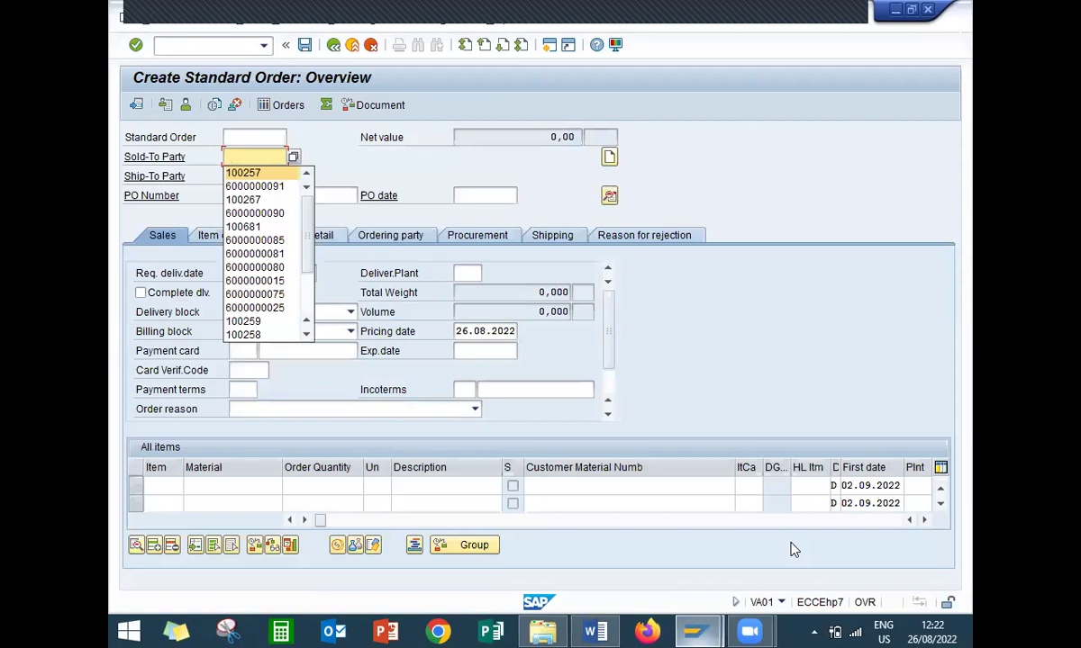
key("Return")
key("Return")
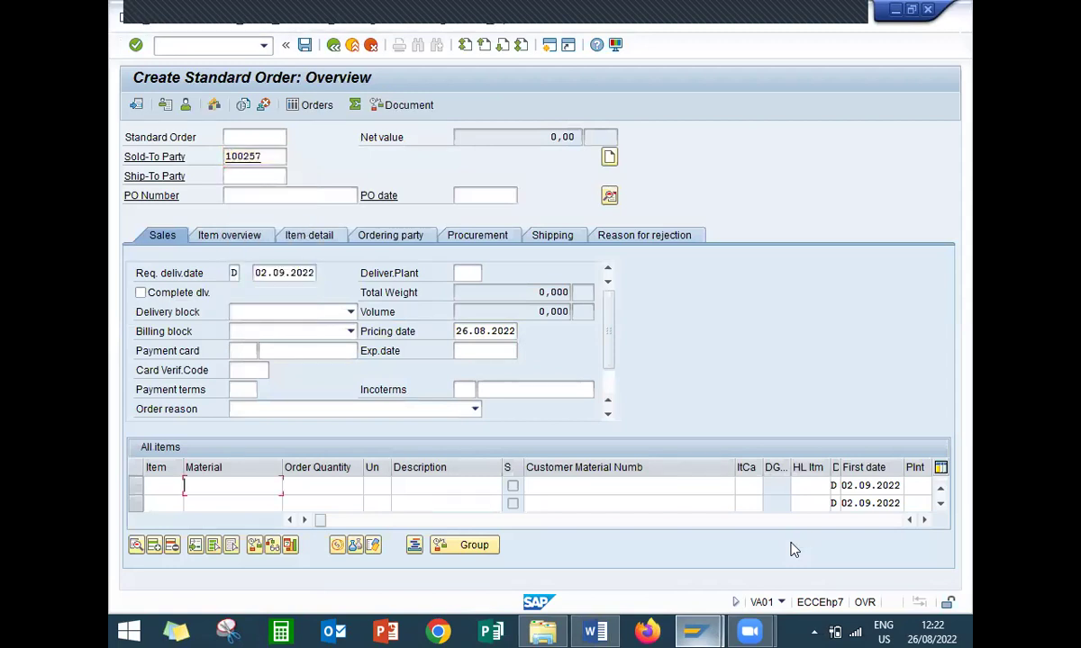
key("Return")
key("Return")
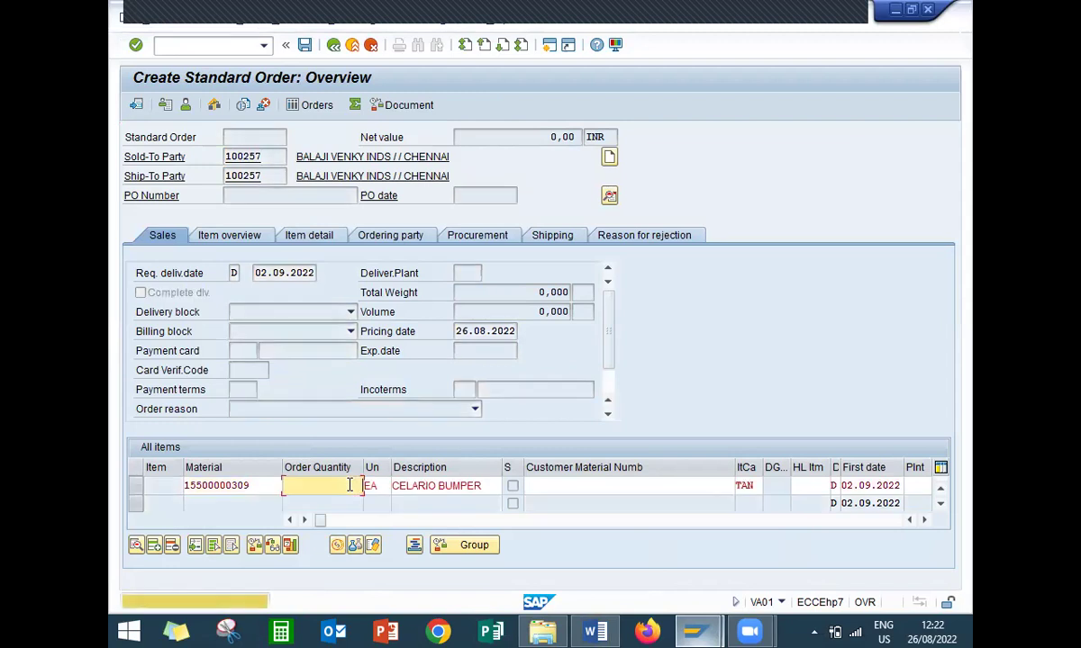
key("Return")
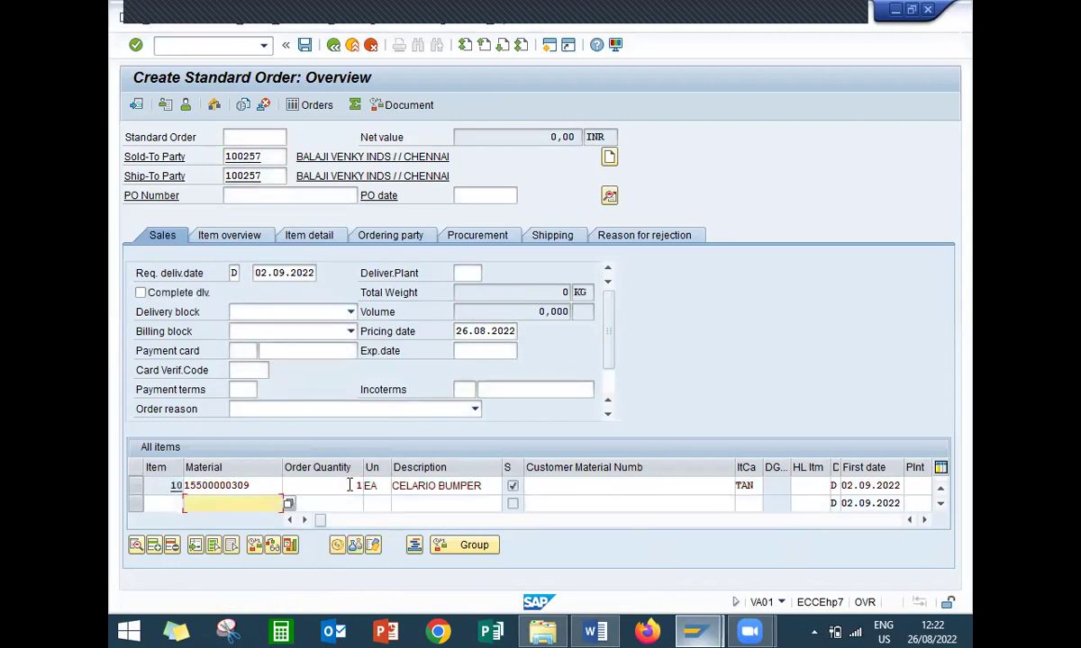
Set the order's payment terms to 0001 and its Incoterms to CFR with location CFR
left_click(244, 389)
key("Down")
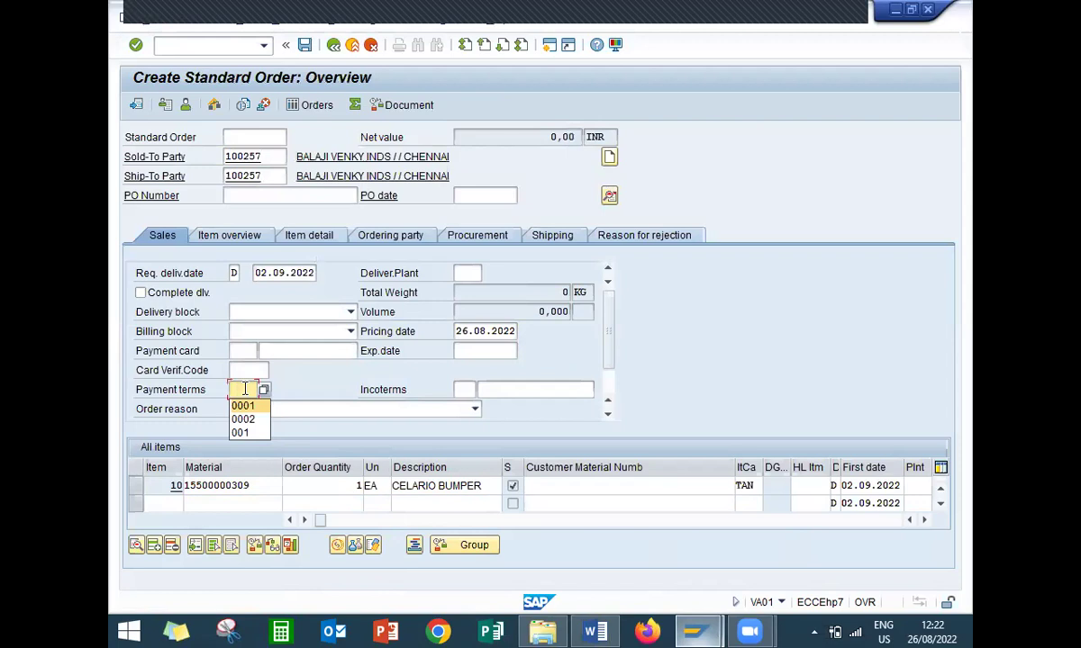
key("Return")
key("Tab")
key("Down")
key("Return")
key("Return")
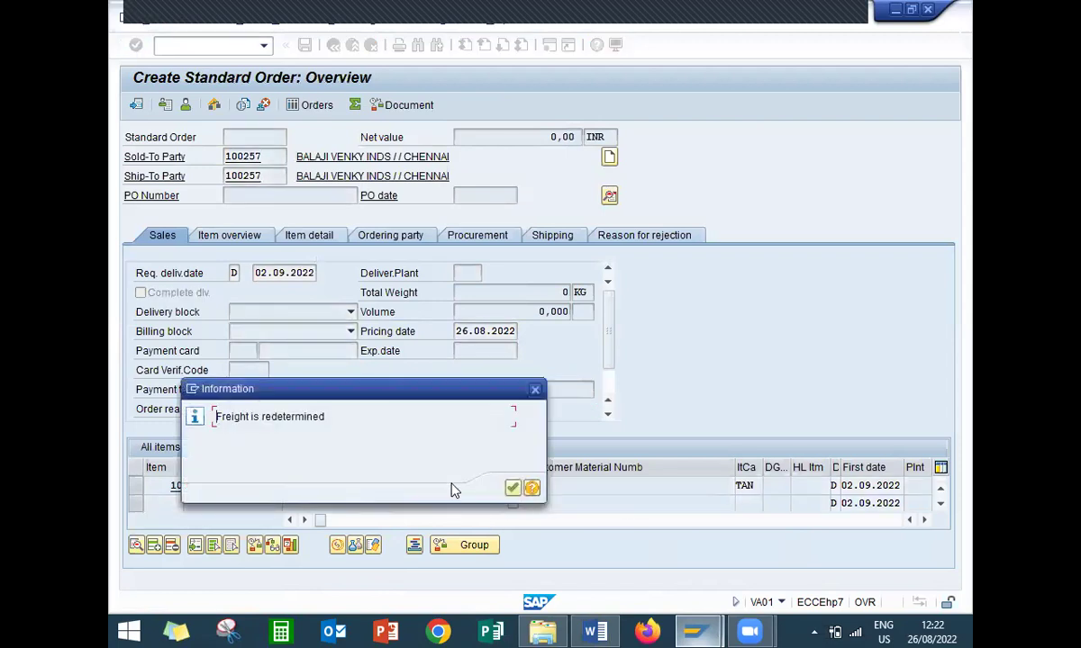
key("Return")
Open the shipping data of the CELARIO BUMPER item and set both plant and storage location to HK01
double_click(453, 487)
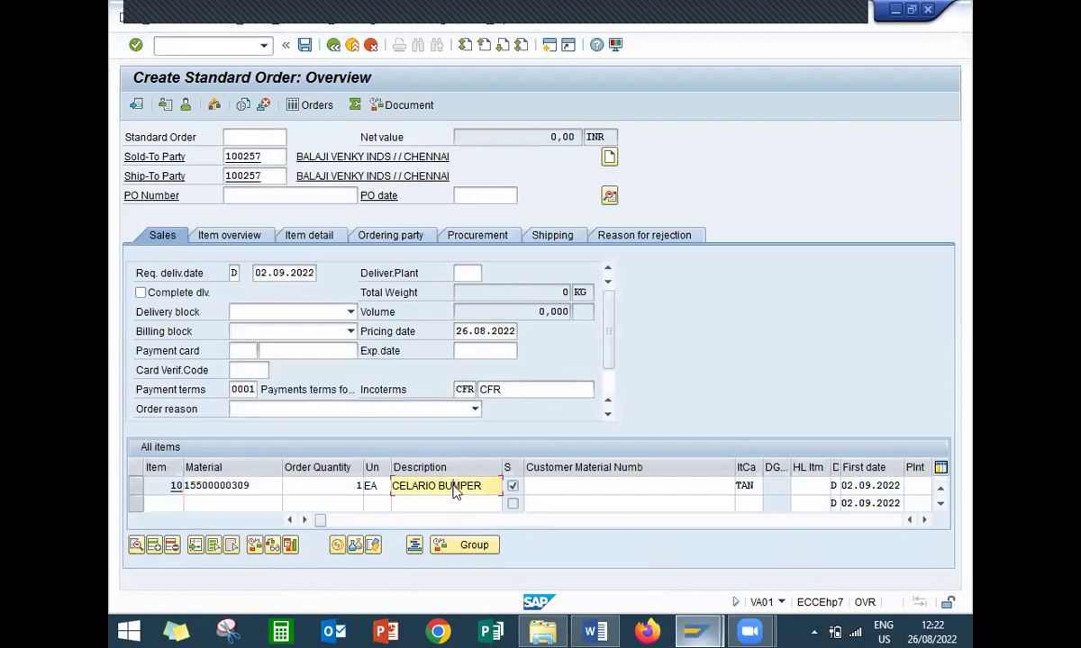
left_click(288, 198)
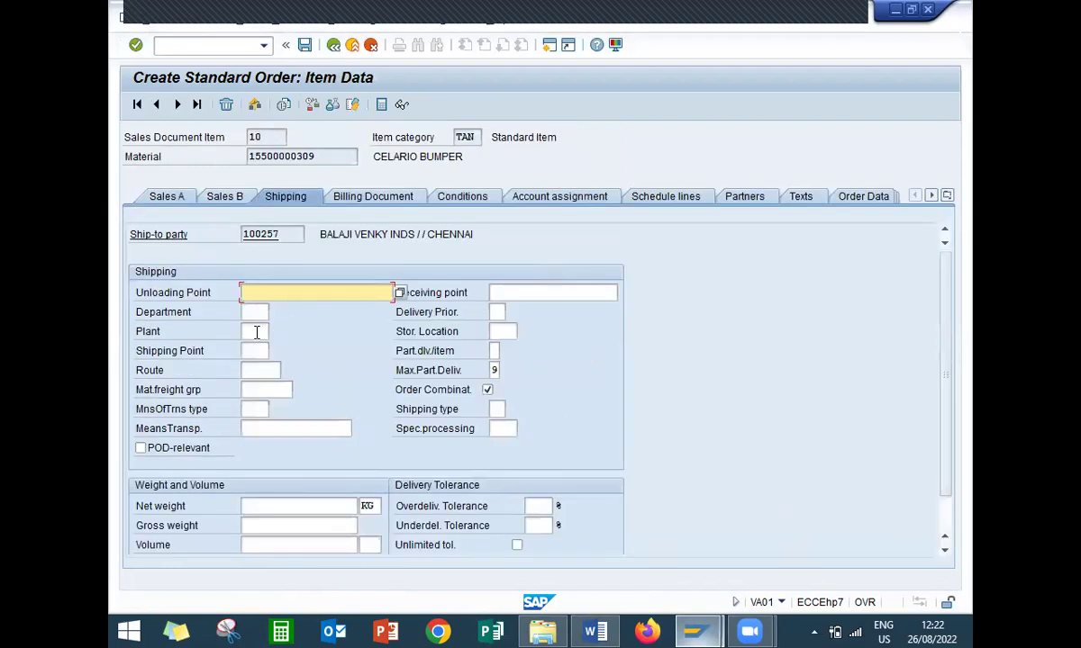
left_click(257, 332)
key("Down")
key("Return")
key("Tab")
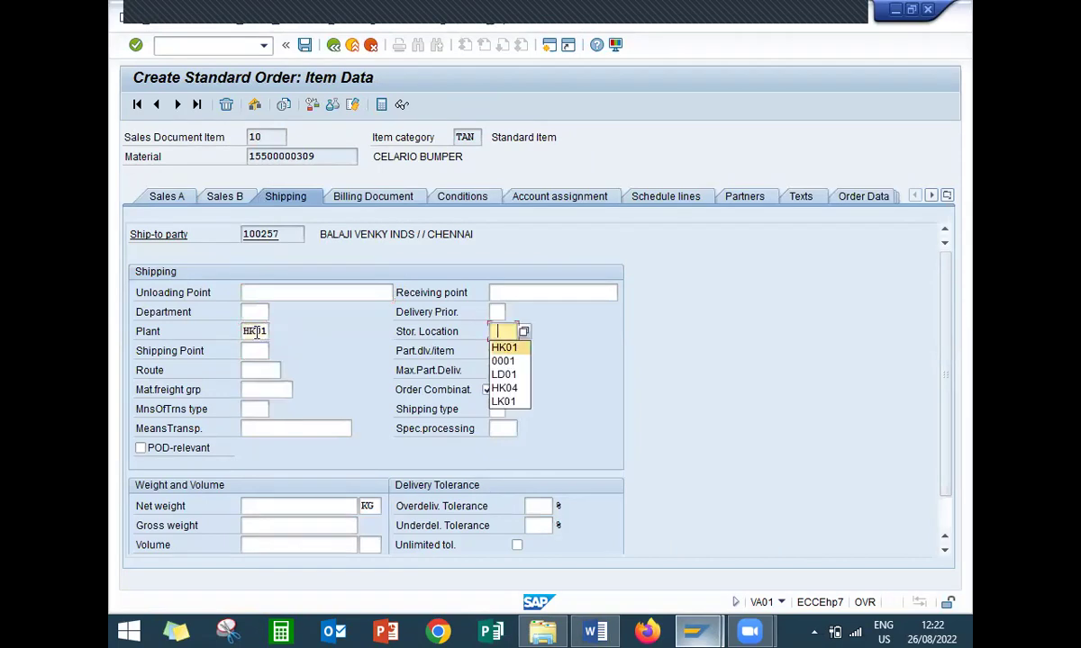
key("Down")
key("Return")
Set the item's shipping point to HK01, replacing the undefined LD01
key("Tab")
key("Down")
key("Return")
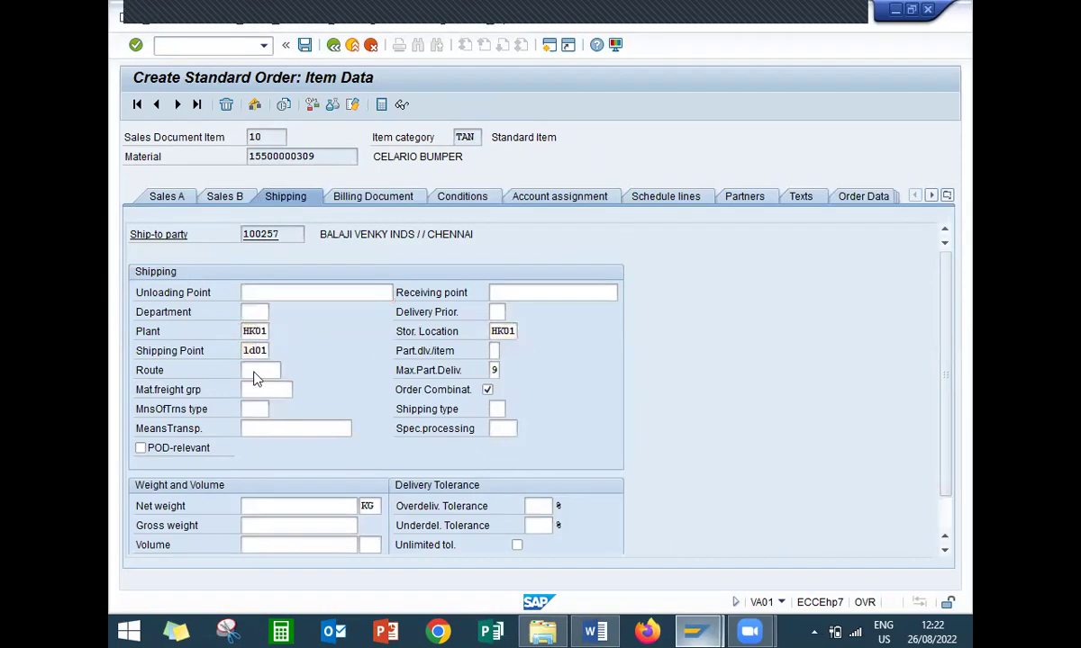
key("Return")
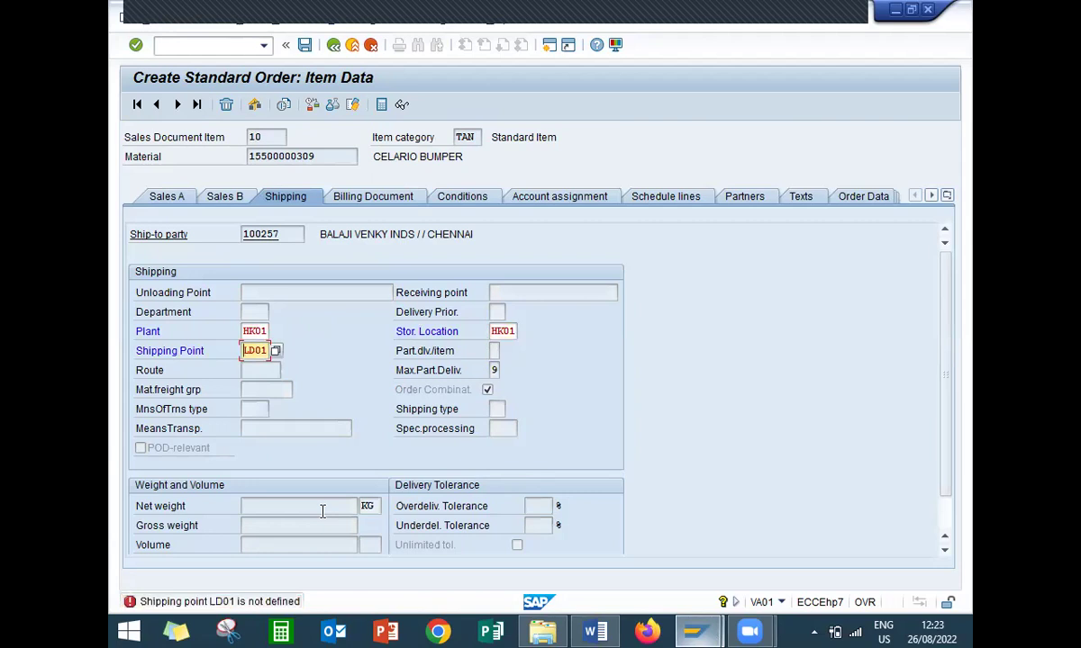
key("Return")
Enter 10 KG as the item's net weight and gross weight, and save the sales order
left_click(322, 510)
type("10")
key("Return")
key("Tab")
type("10")
key("Return")
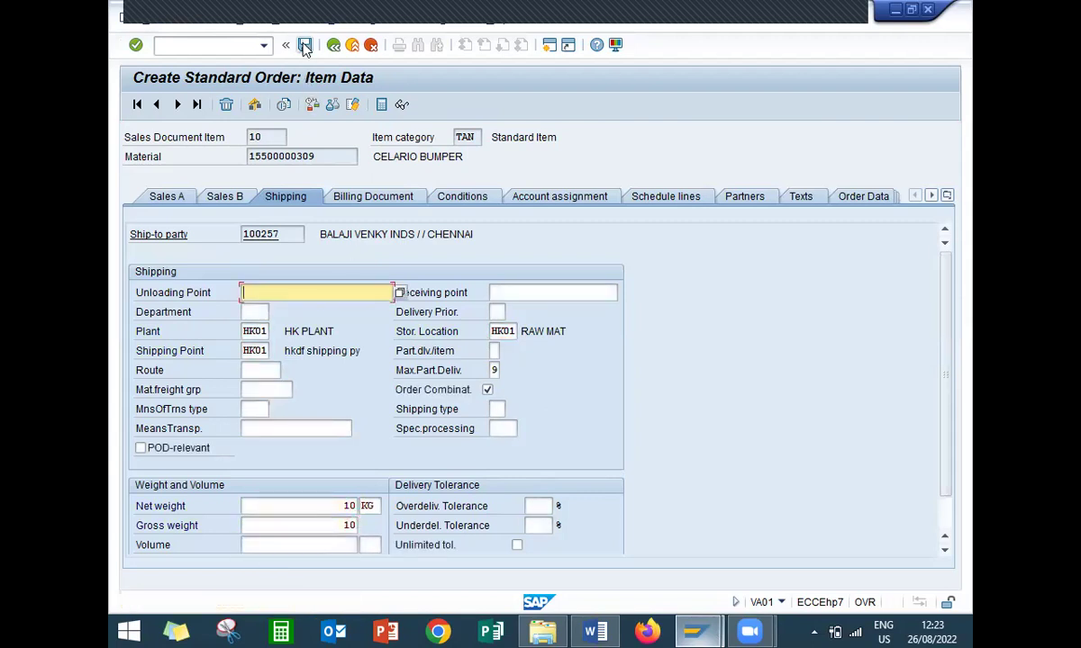
left_click(305, 45)
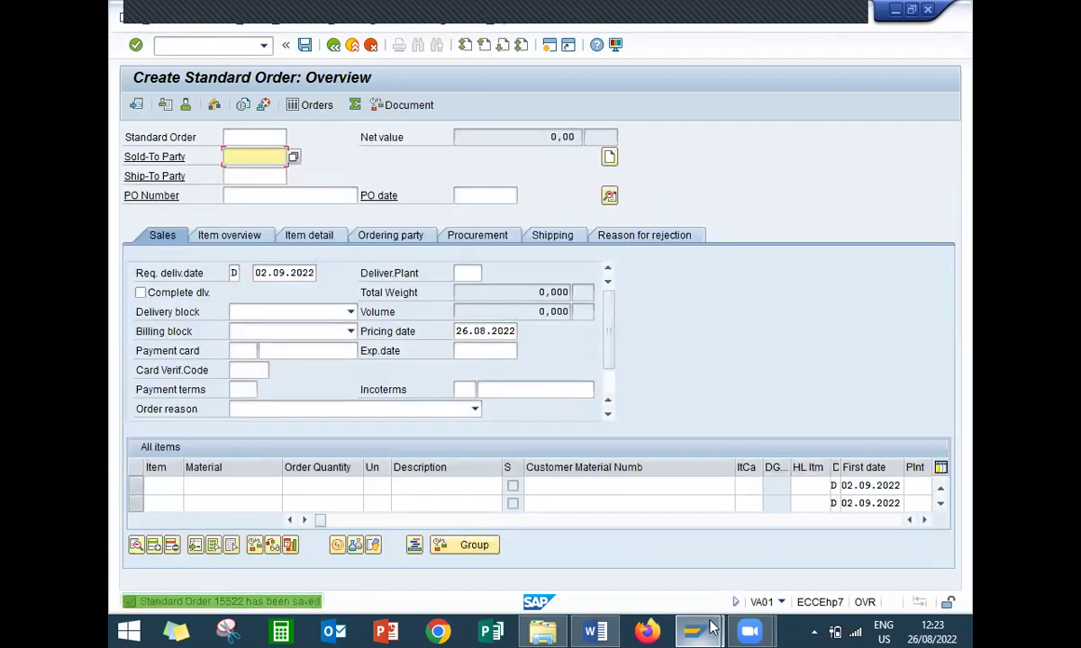
Switch to the Word test case document and add the line "STATUS: Pass" under TC_1's Actual Result
left_click(597, 630)
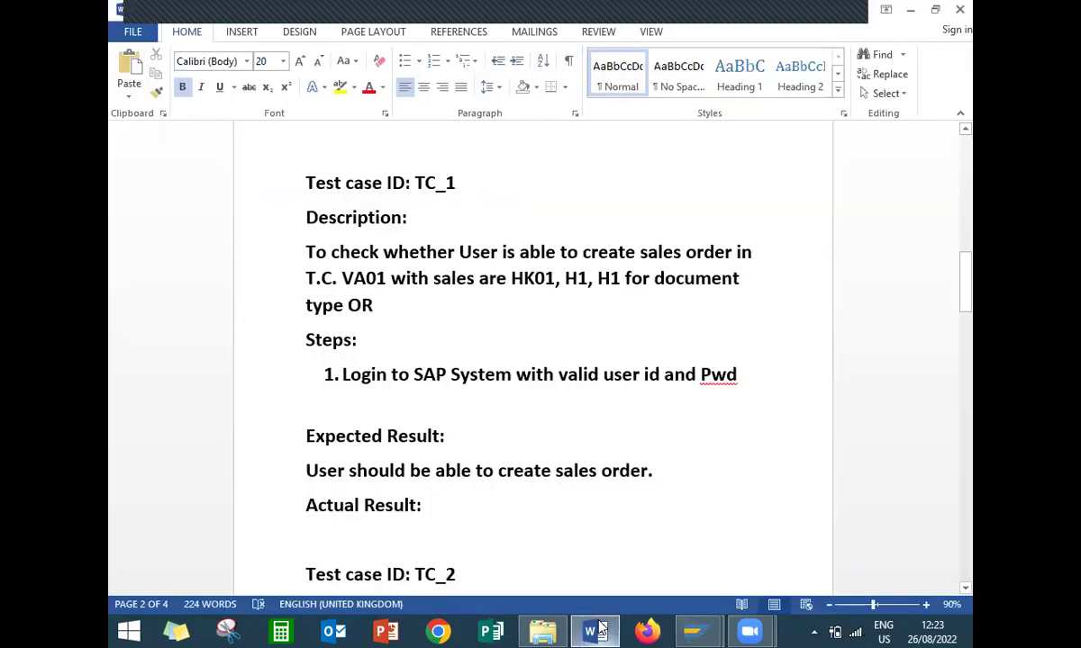
key("Return")
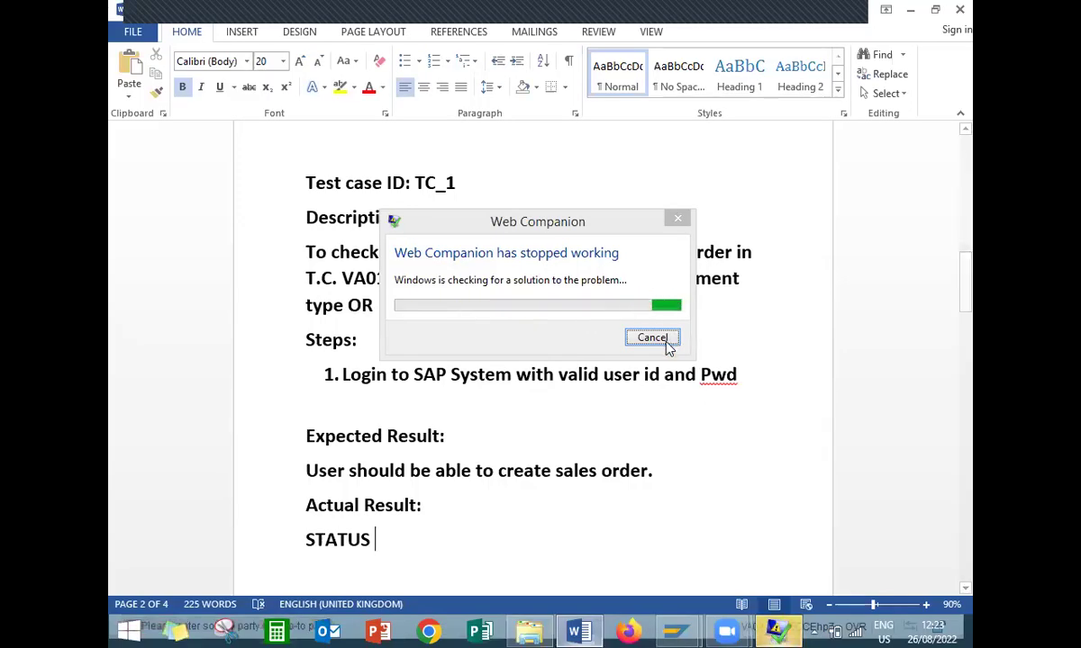
left_click(667, 343)
type(": P")
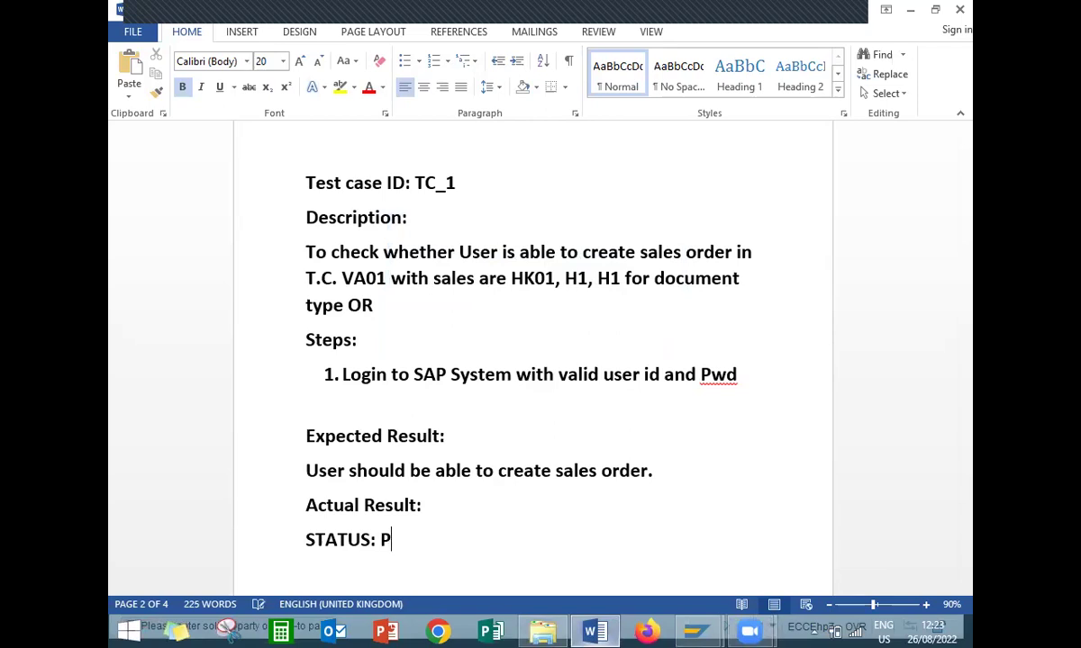
Insert blank lines after test case TC_1 so that test case TC_2 starts on a new page
key("Down")
key("Down")
key("Down")
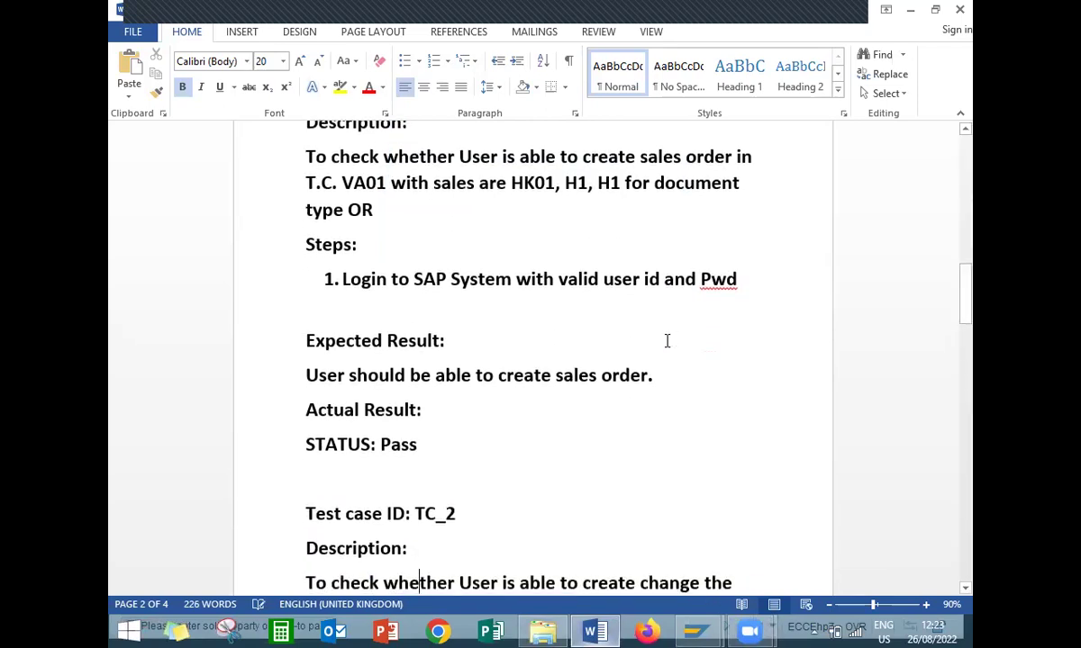
key("Down")
key("Down")
key("Down")
key("Down")
key("Down")
key("Down")
key("Down")
key("Down")
key("Down")
key("Down")
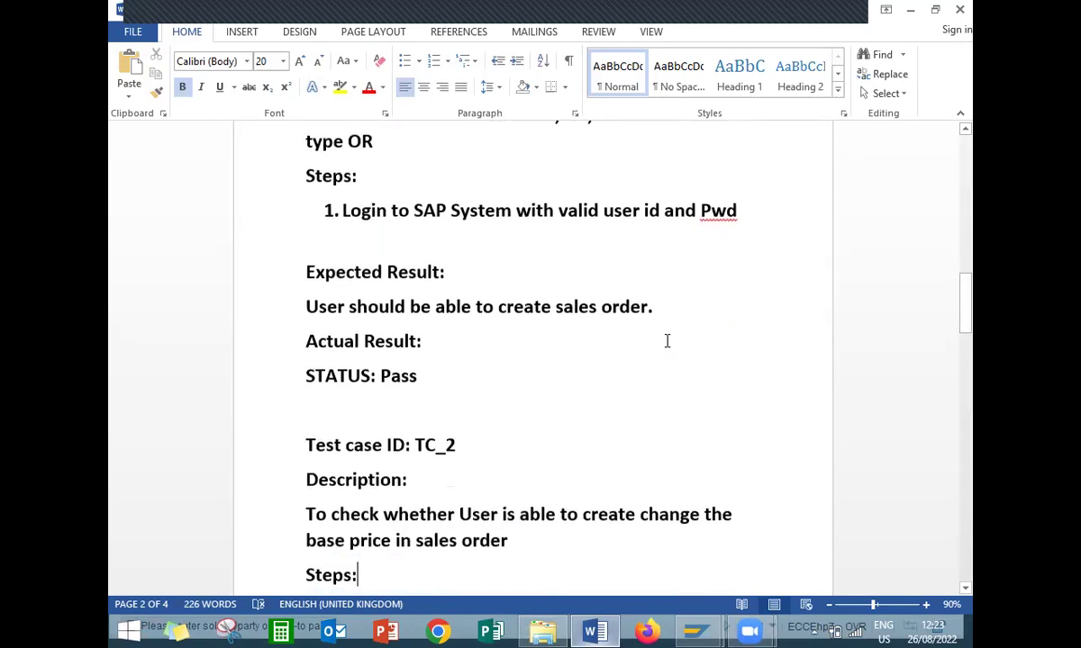
key("Up")
key("Up")
key("Up")
key("Up")
key("Up")
key("Up")
key("Up")
key("Up")
key("Up")
key("Up")
key("Up")
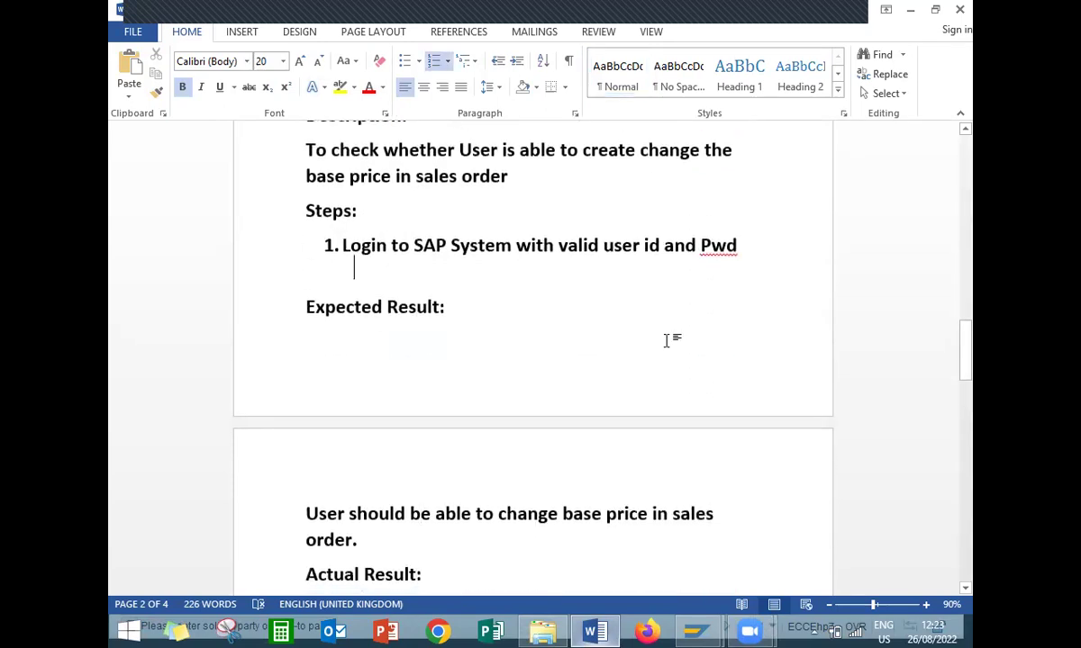
key("Up")
key("Return")
key("Return")
key("Return")
key("Return")
key("Return")
key("Return")
key("Return")
key("Return")
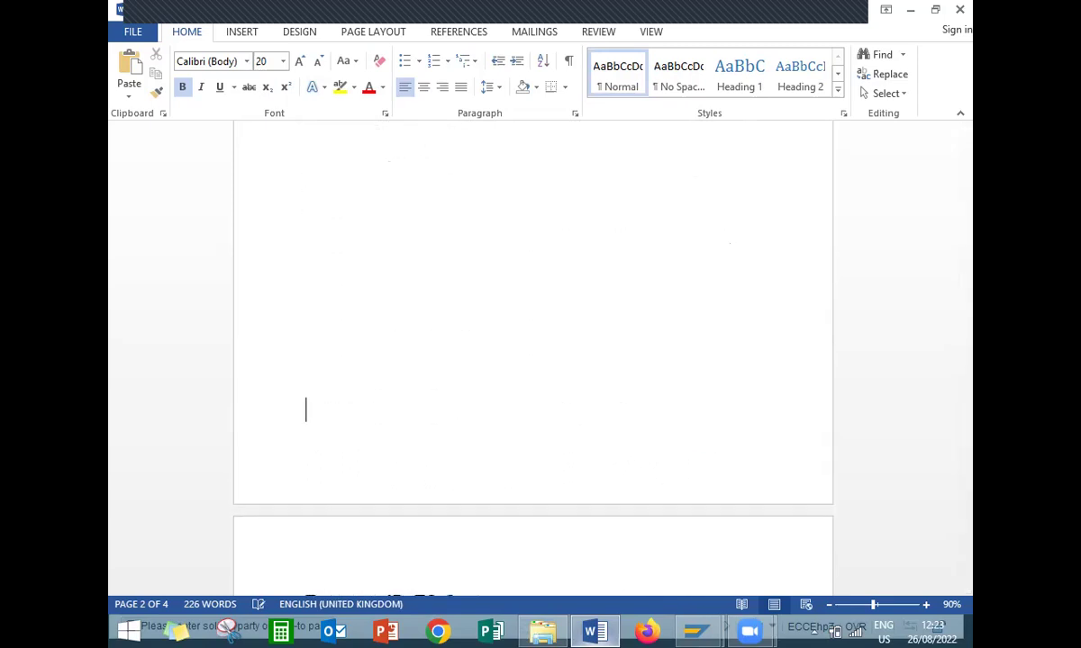
Read through test case TC_2, including its description, steps and expected result
key("Down")
key("Down")
key("Down")
key("Down")
key("Down")
key("Down")
key("Down")
key("Down")
key("Down")
key("Down")
key("Down")
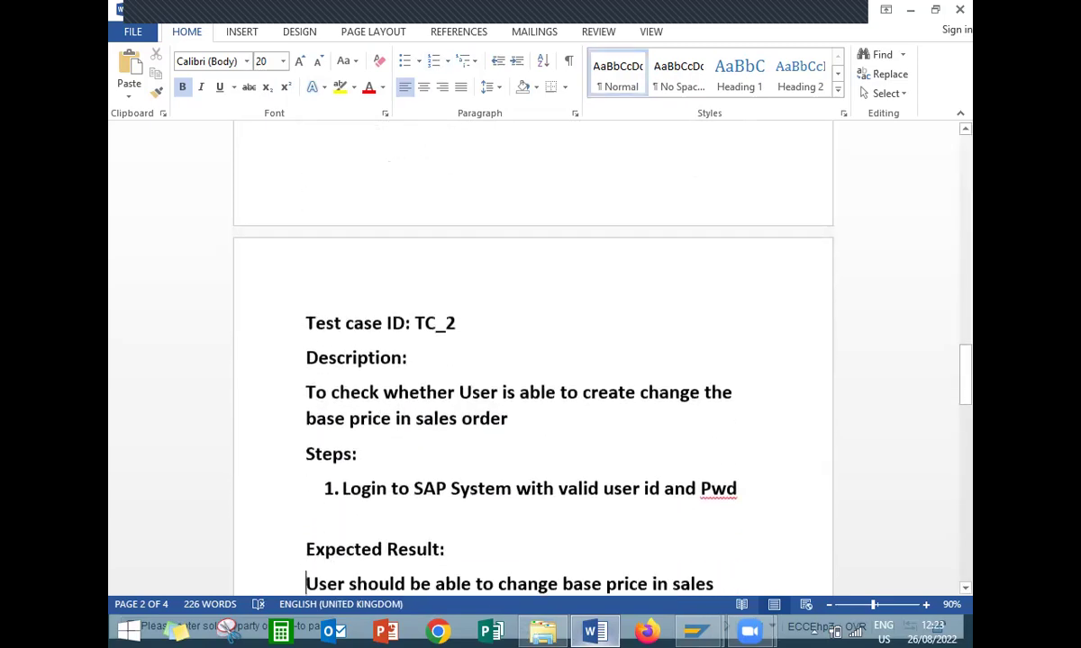
key("Down")
key("Down")
key("Down")
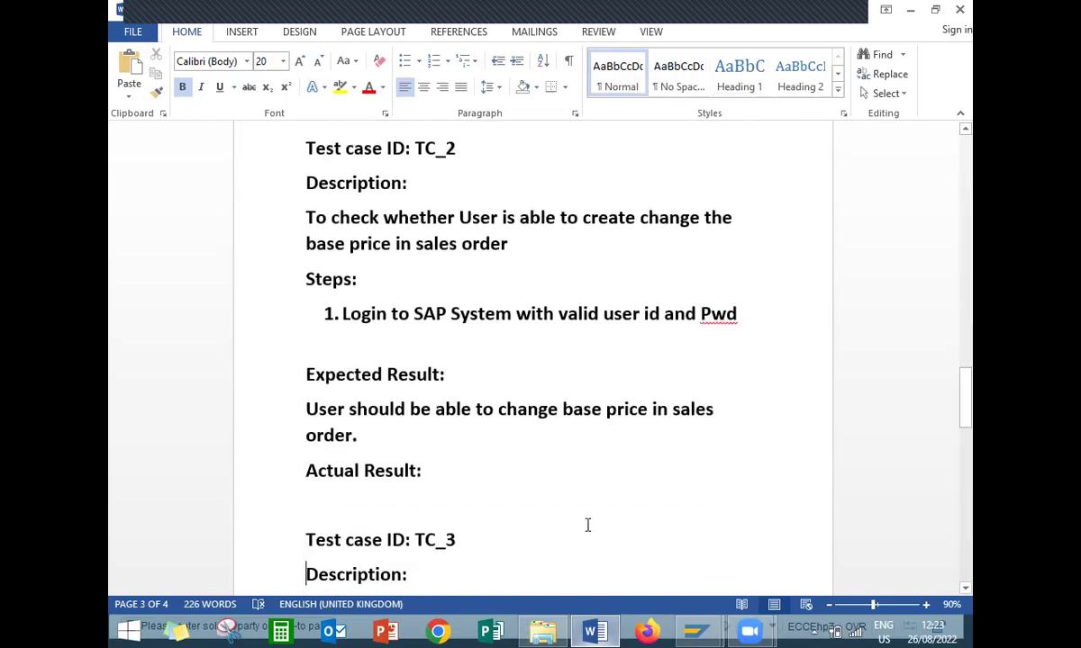
Switch back to the SAP order window, leave the current transaction and start transaction VA01
mouse_move(721, 629)
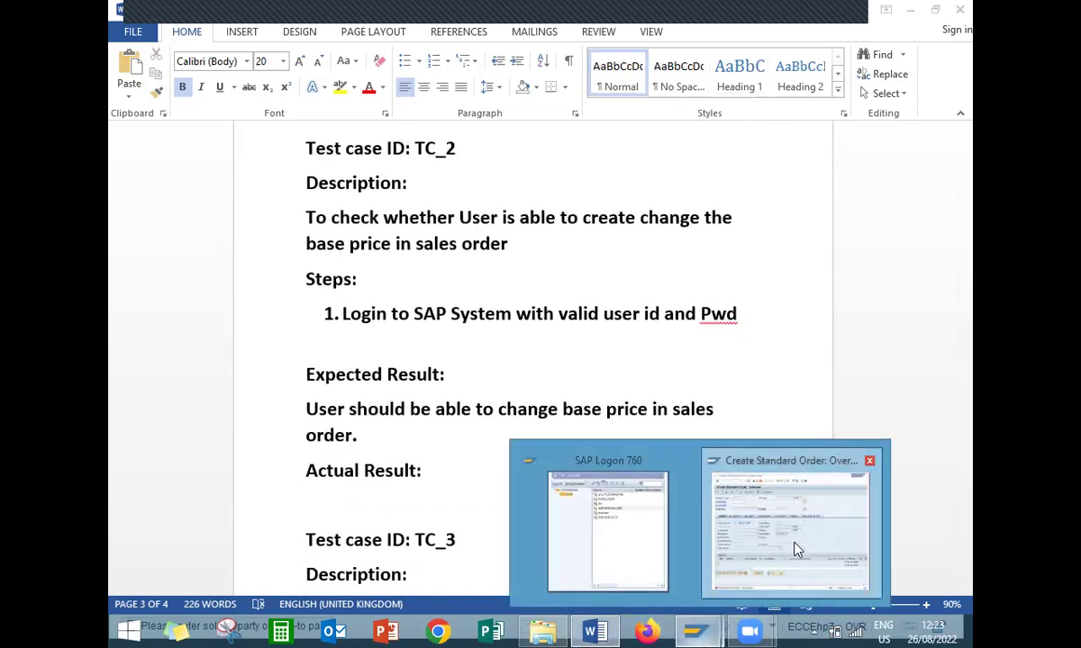
left_click(796, 549)
left_click(239, 48)
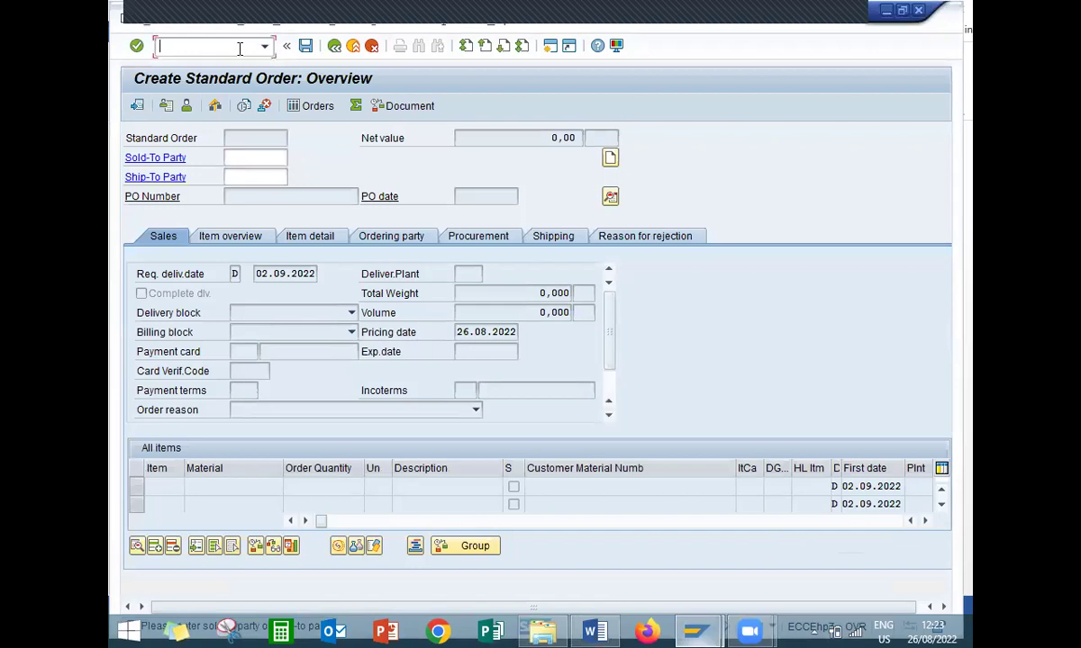
type("/n")
key("Return")
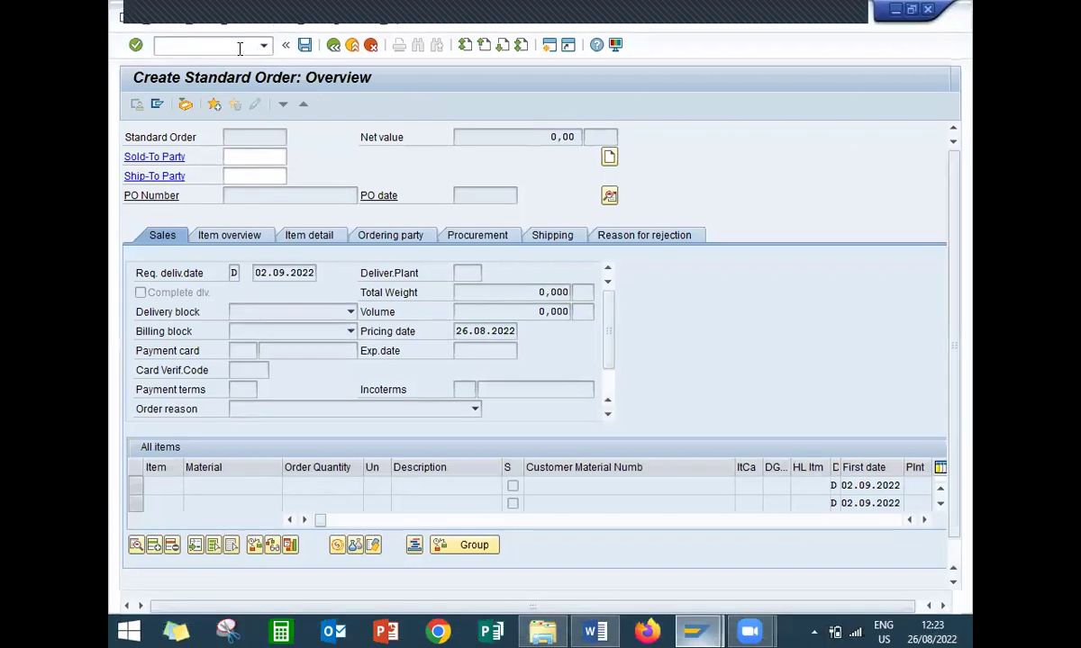
type("va01")
key("Return")
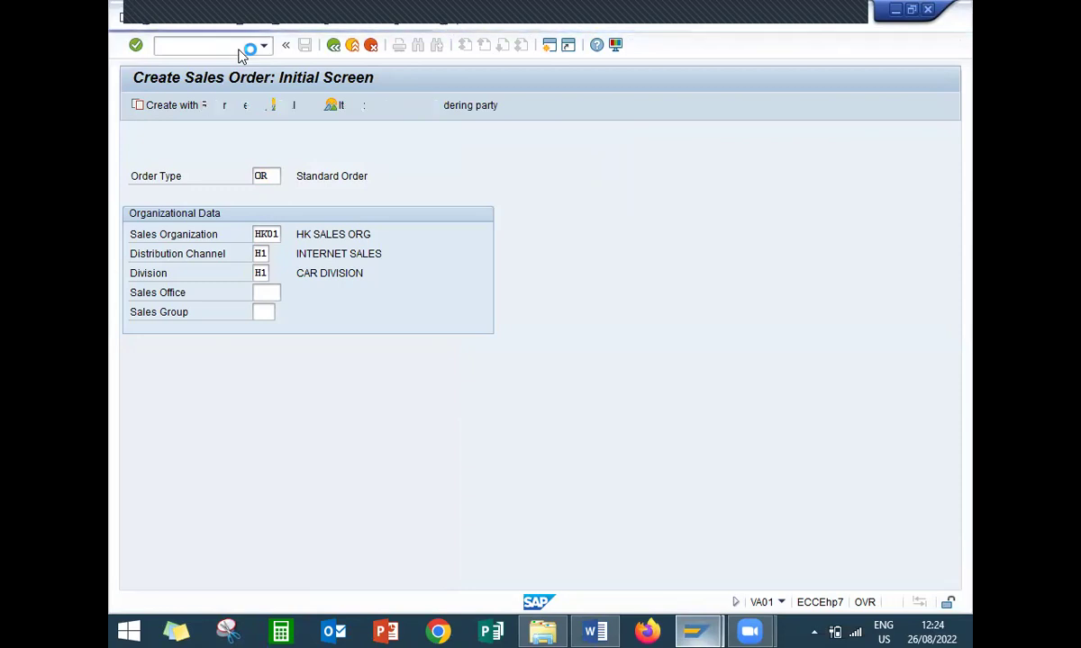
Continue with order type OR and sales area HK01, H1, H1, and choose BALAJI VENKY INDS as sold-to party
key("Down")
key("Down")
key("Return")
key("Return")
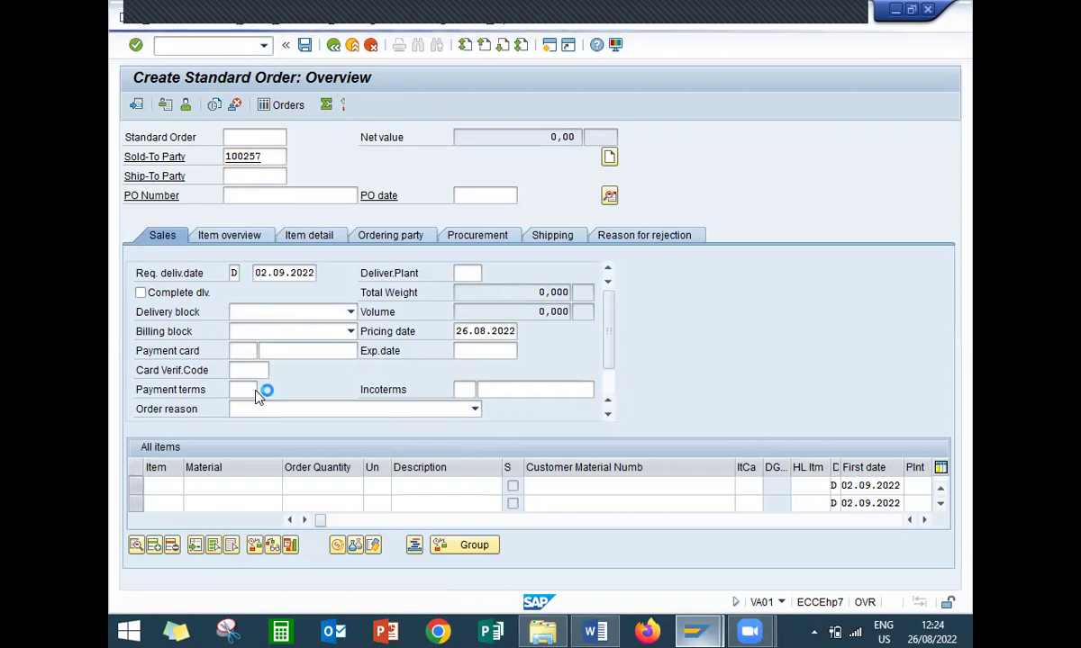
Set the new order's payment terms to 0001 and its Incoterms and location to CFR
left_click(245, 390)
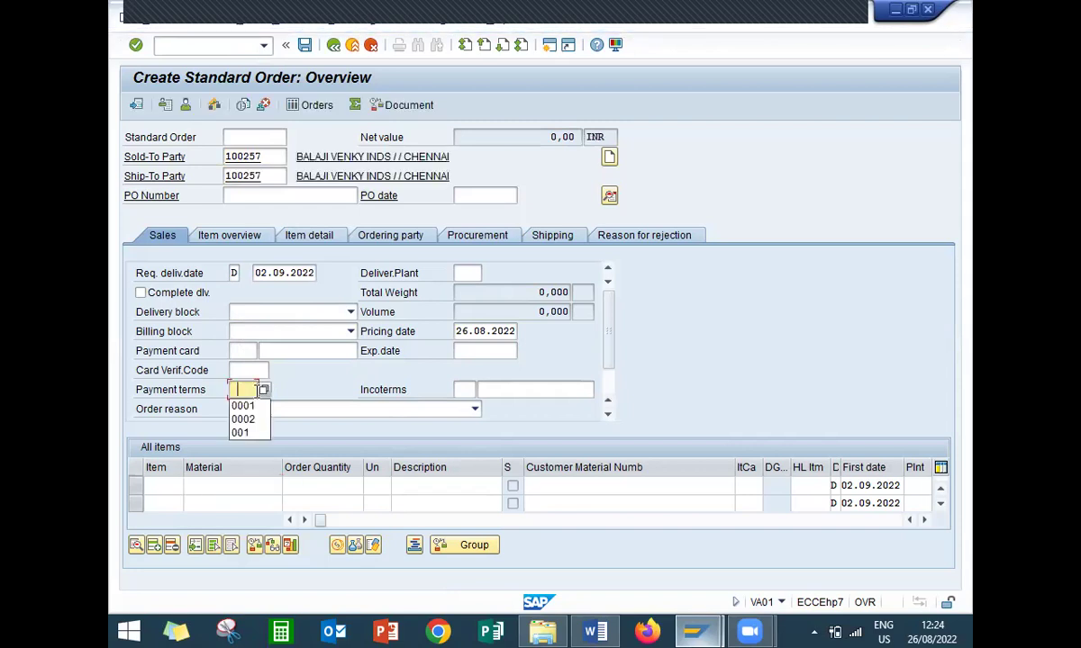
type("0001")
key("Tab")
type("CFR")
key("Tab")
key("Down")
key("Return")
key("Return")
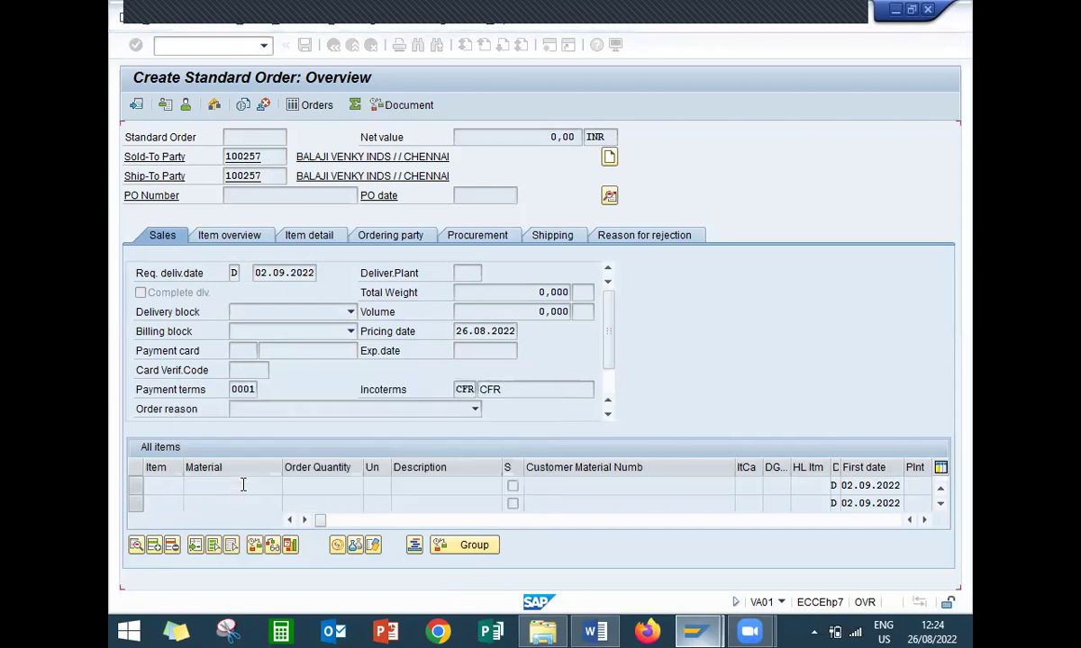
left_click(242, 487)
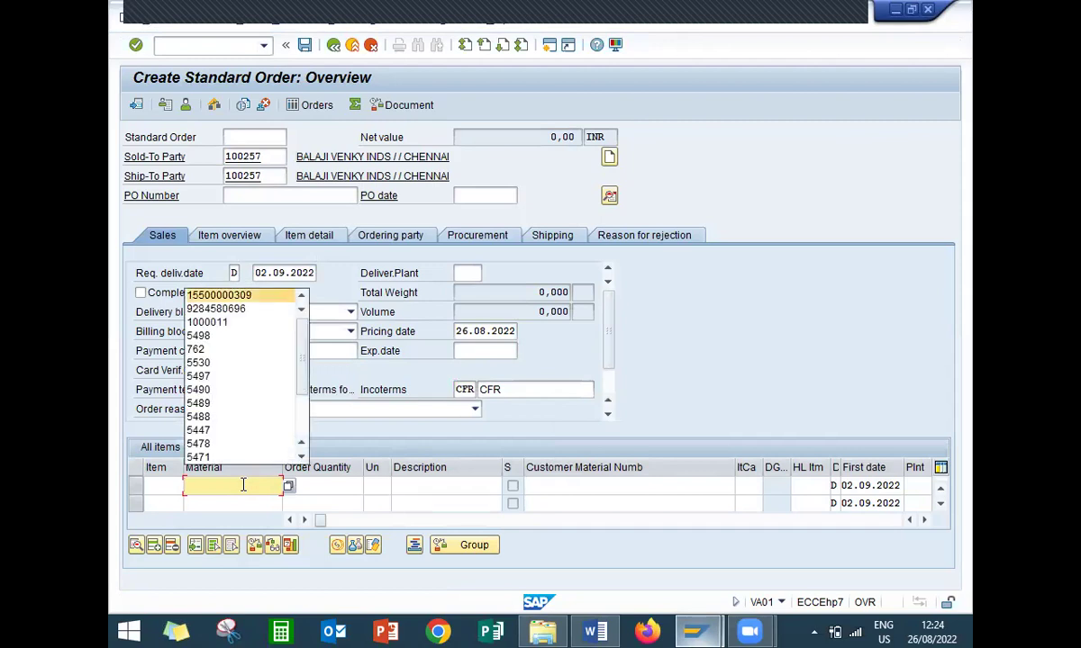
key("Return")
left_click(333, 489)
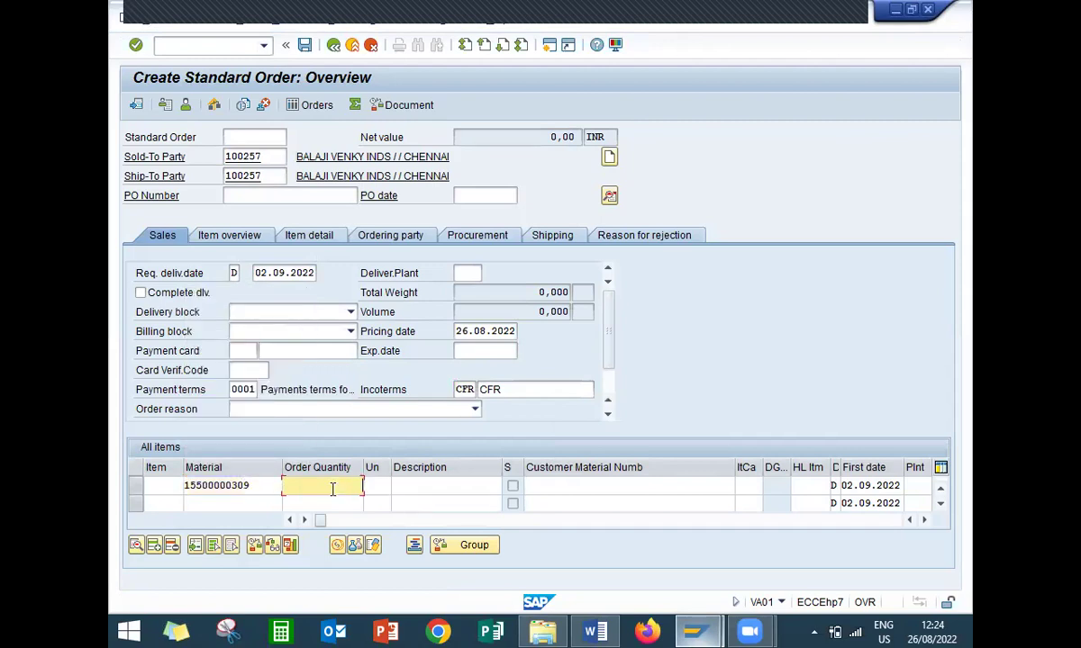
type("10")
key("Return")
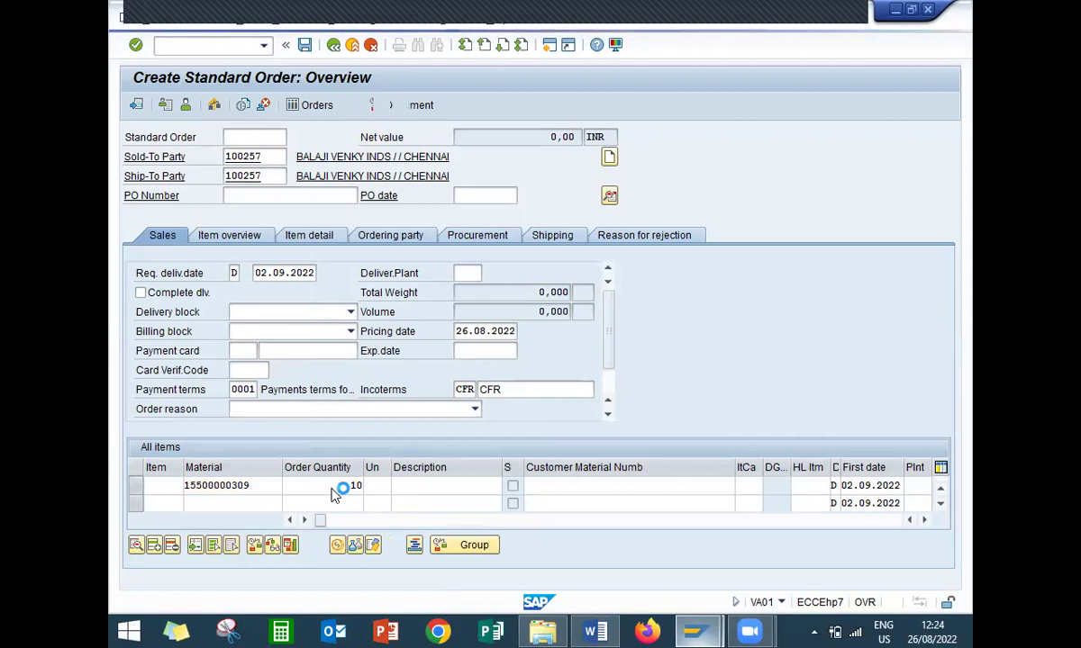
Add condition type PR00 to the pricing conditions of the CELARIO BUMPER item
double_click(332, 492)
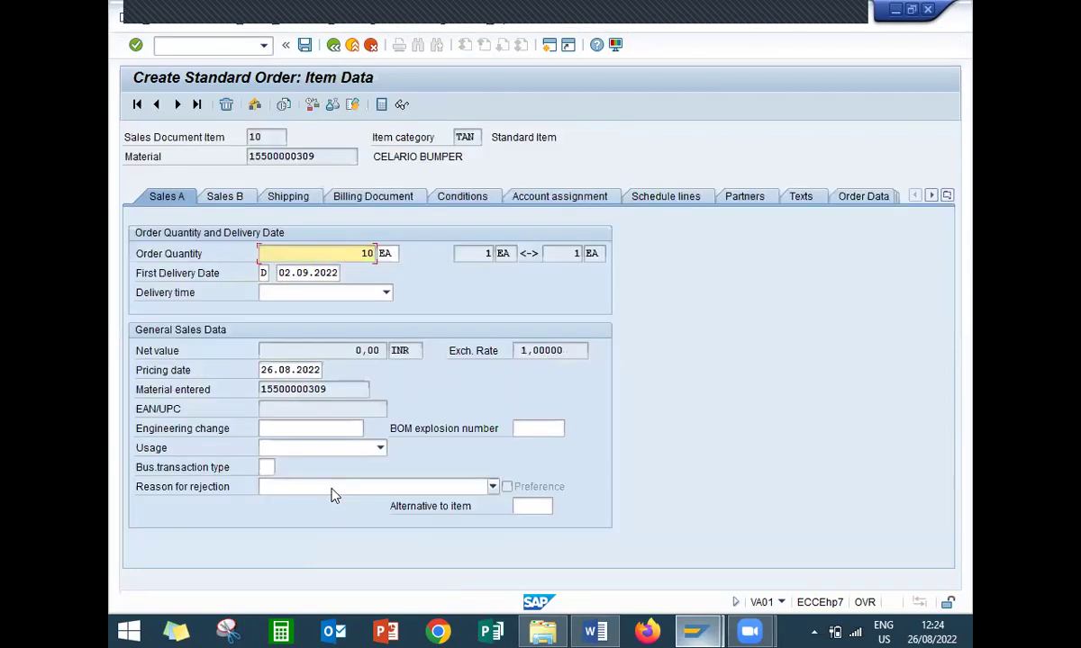
left_click(475, 201)
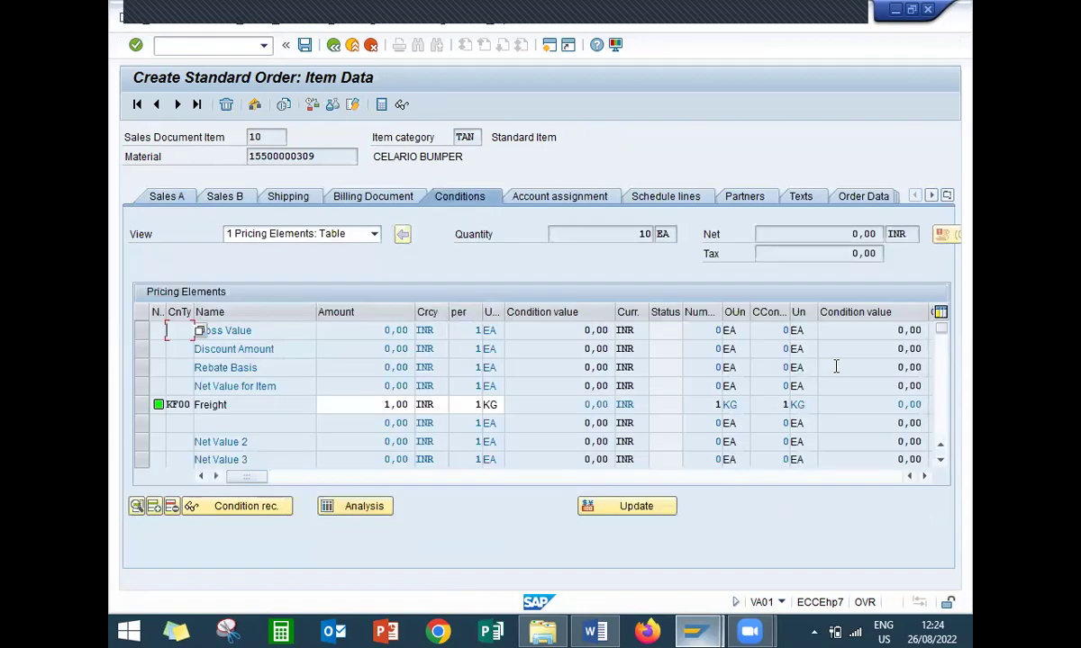
left_click(942, 463)
left_click(941, 462)
left_click(941, 462)
left_click(941, 462)
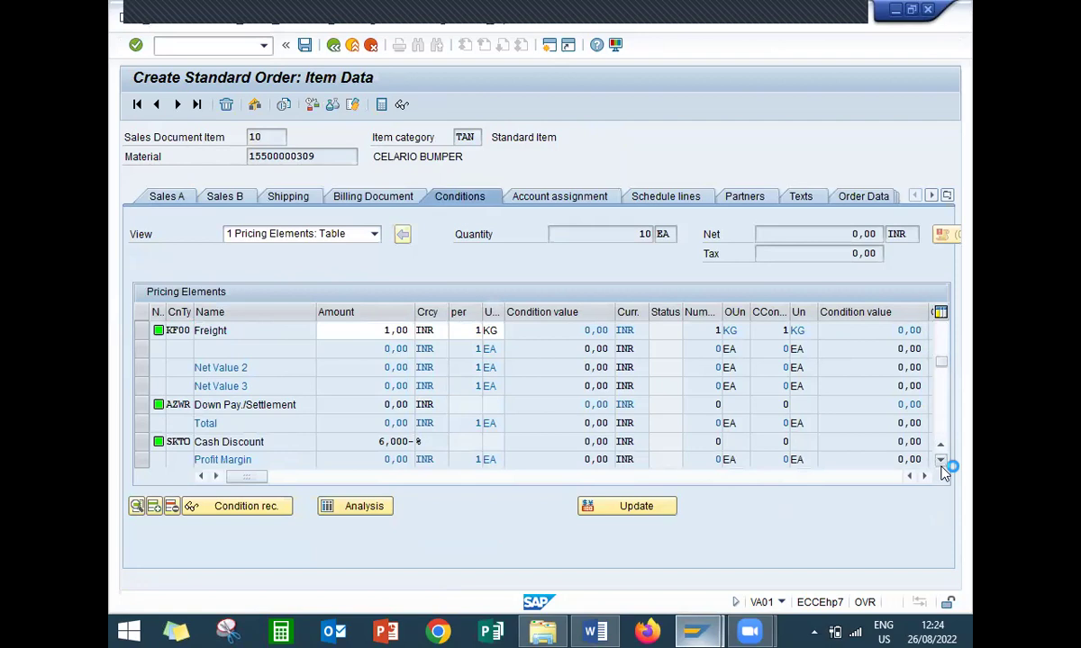
scroll(882, 427, "down", 3)
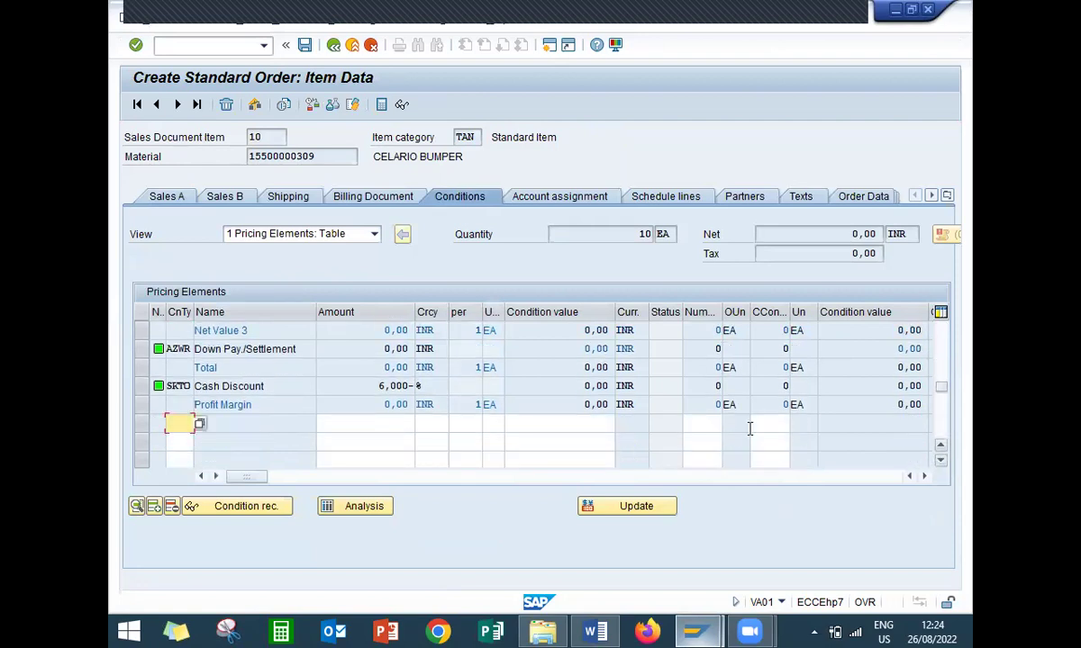
type("PR00")
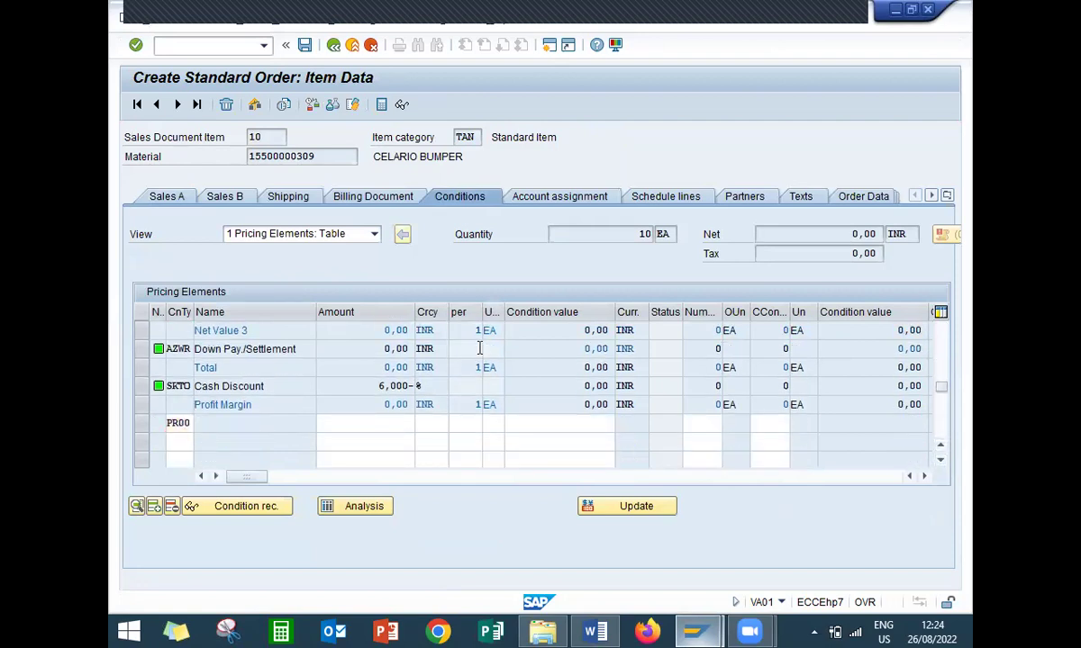
key("Return")
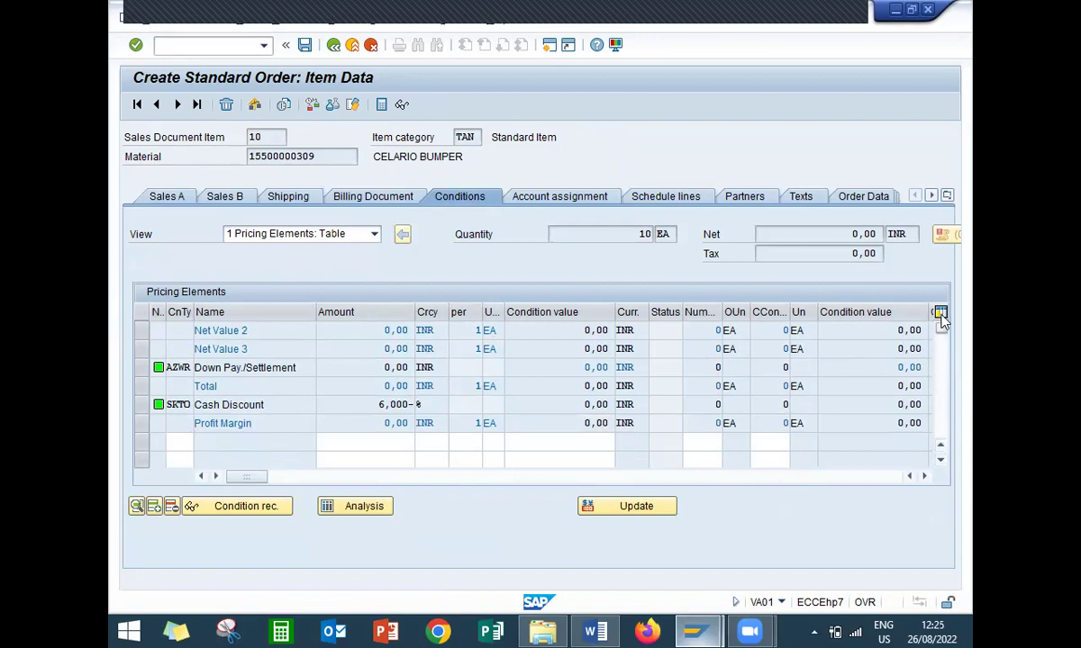
Set the amount of the item's PR00 price condition to 1100 INR
scroll(939, 324, "up", 3)
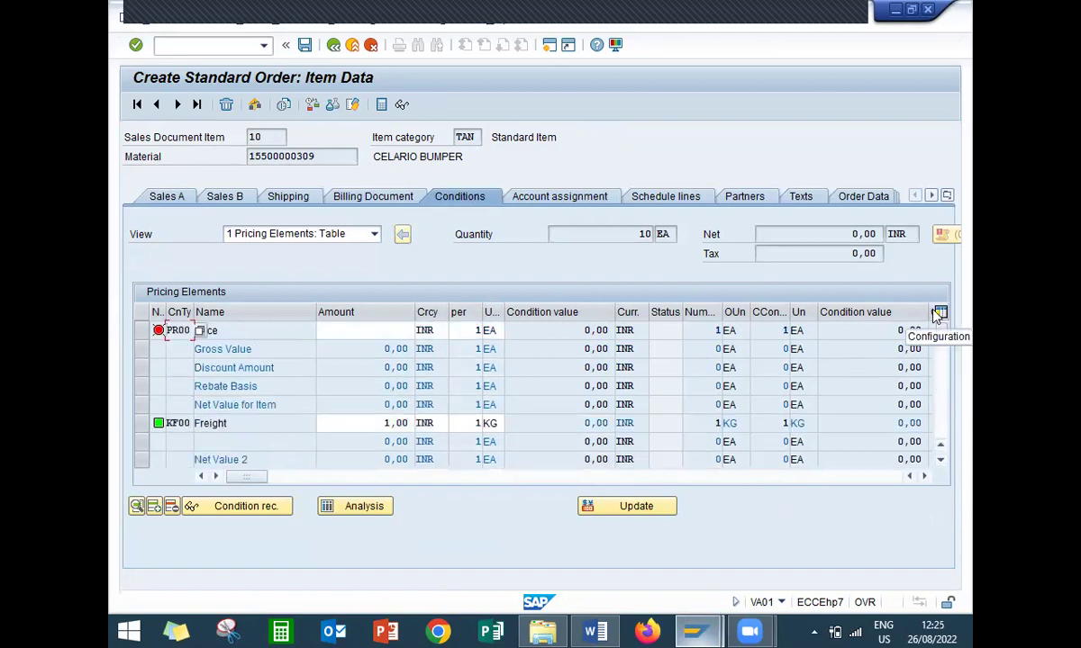
left_click(382, 332)
type("1.1")
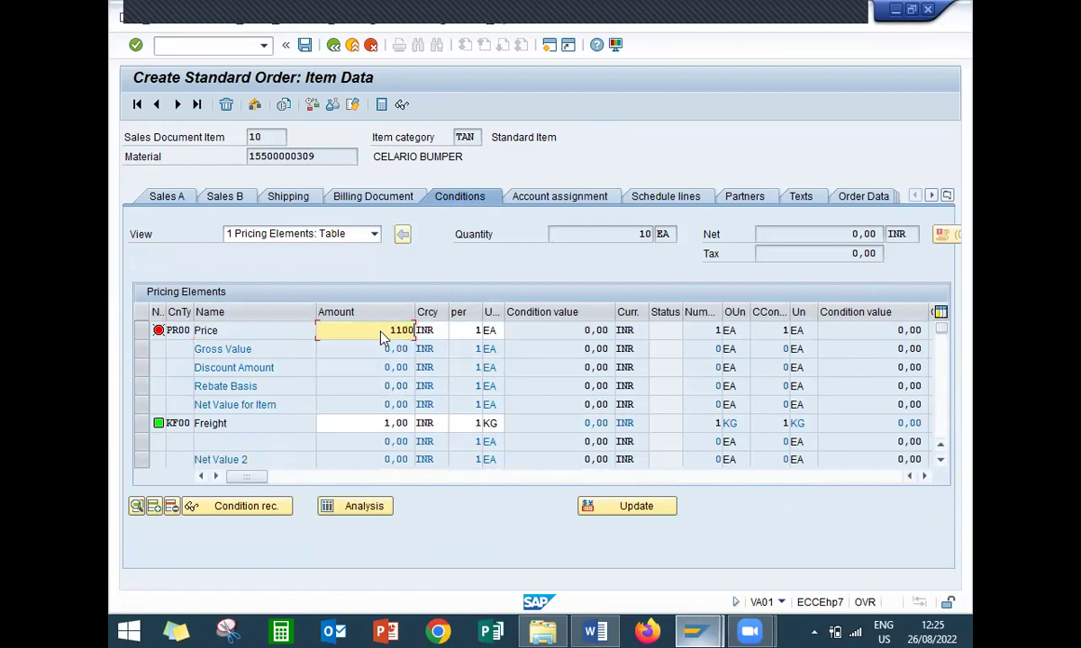
type("00")
key("Return")
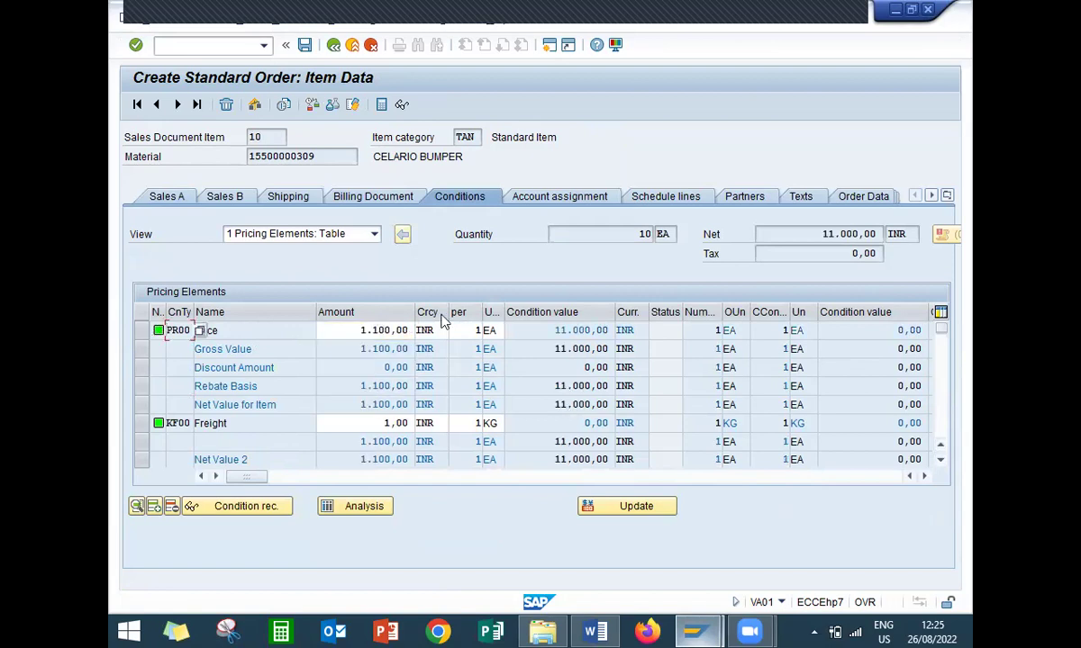
Set the plant and storage location in the item's shipping data to HK01
left_click(288, 197)
left_click(246, 332)
left_click(257, 345)
key("Return")
left_click(501, 332)
left_click(502, 347)
key("Return")
Set the item's net weight to 10 KG and its gross weight to 10, and save the order
left_click(332, 506)
type("10")
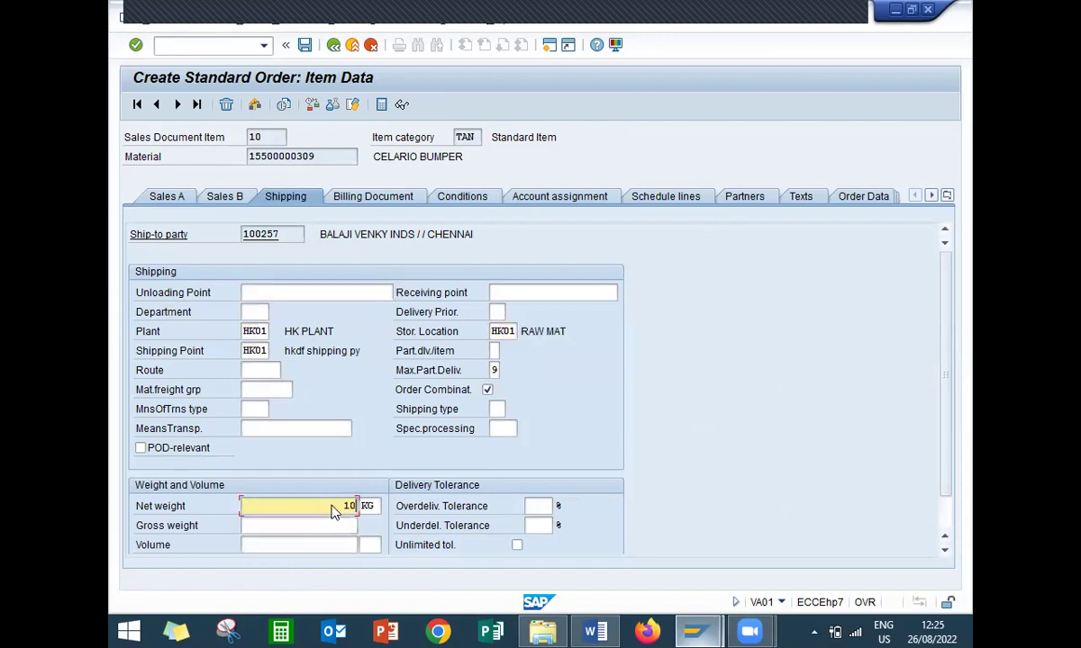
key("Return")
left_click(332, 525)
type("10")
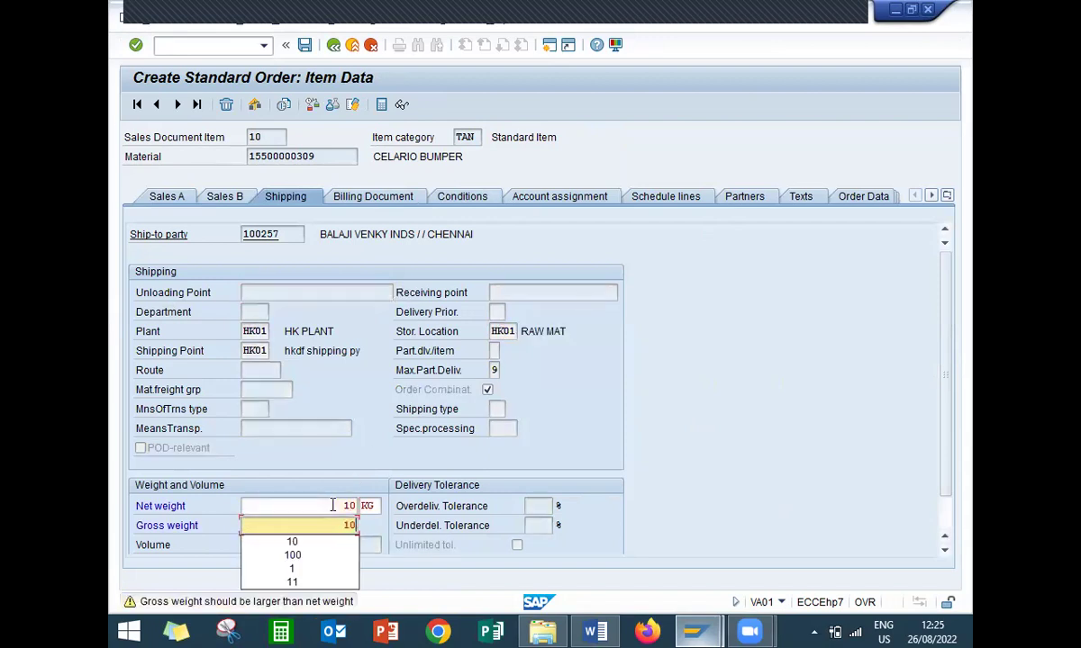
key("Return")
left_click(304, 45)
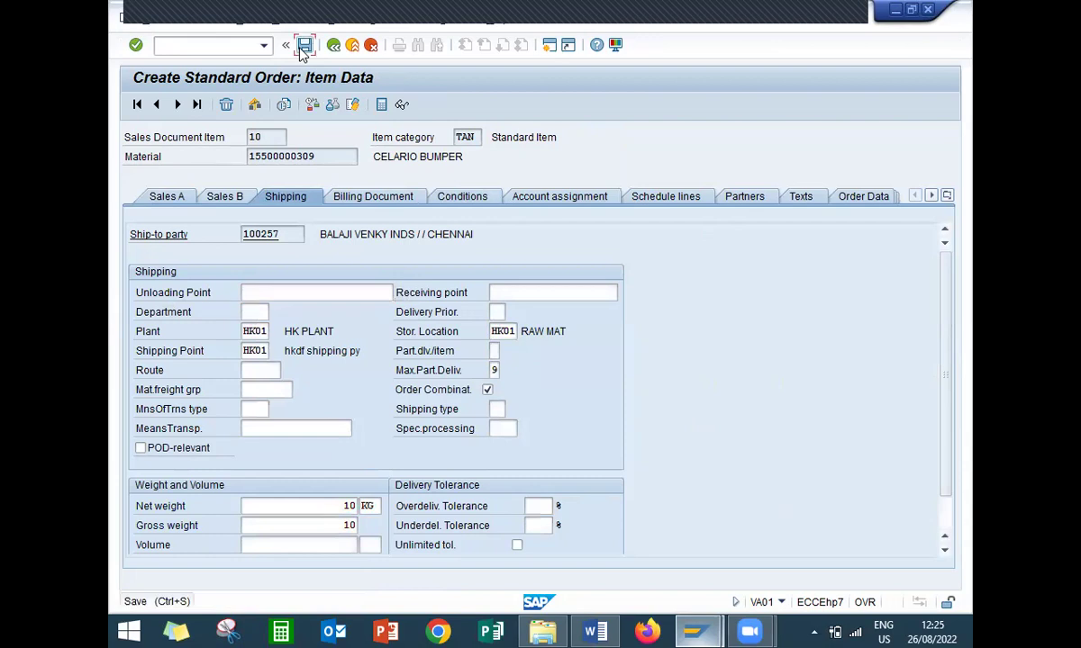
Switch to the Word test document and enter "STATUS: PASS" under the Actual Result of TC_2
left_click(592, 630)
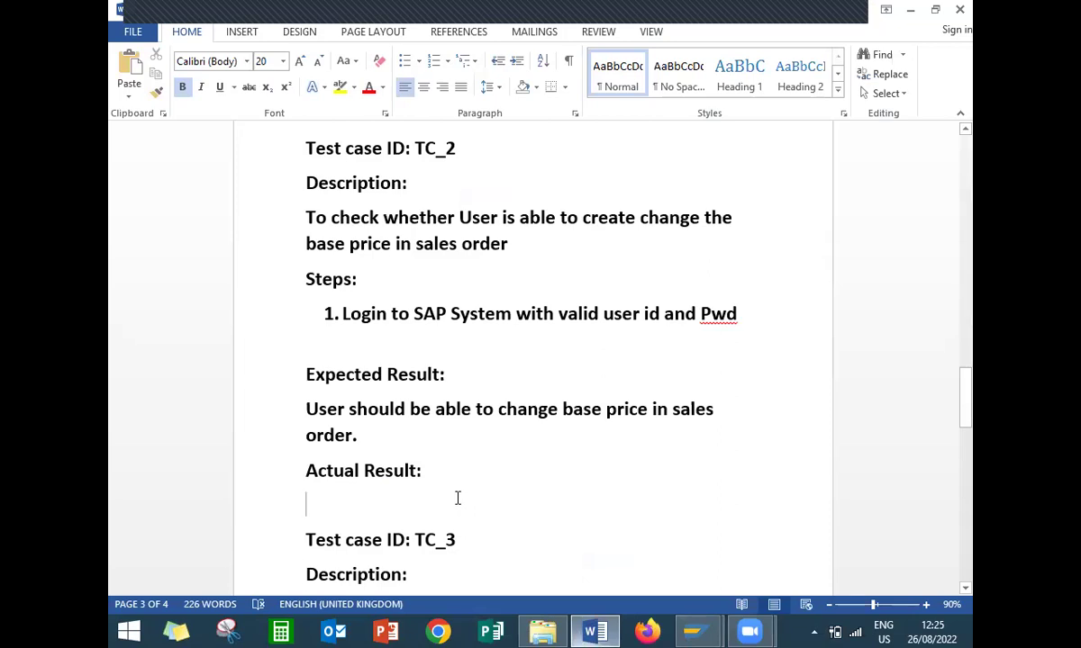
type("STS")
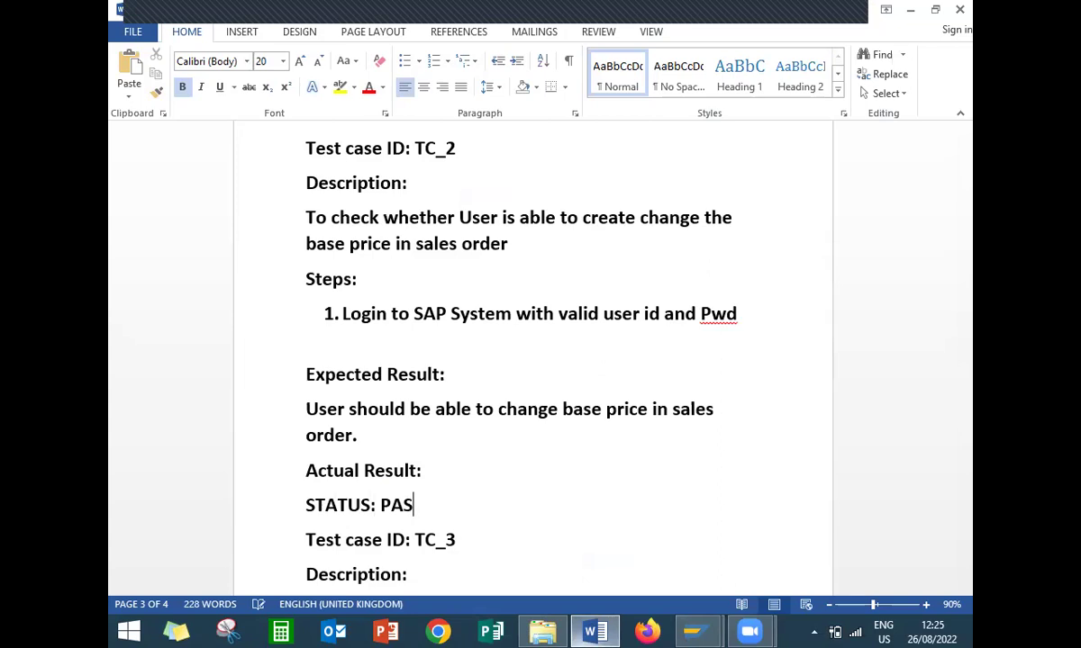
key("Right")
Insert blank lines after the TC_2 status so that TC_3 starts on a new page
key("Return")
key("Return")
key("Return")
key("Return")
key("Return")
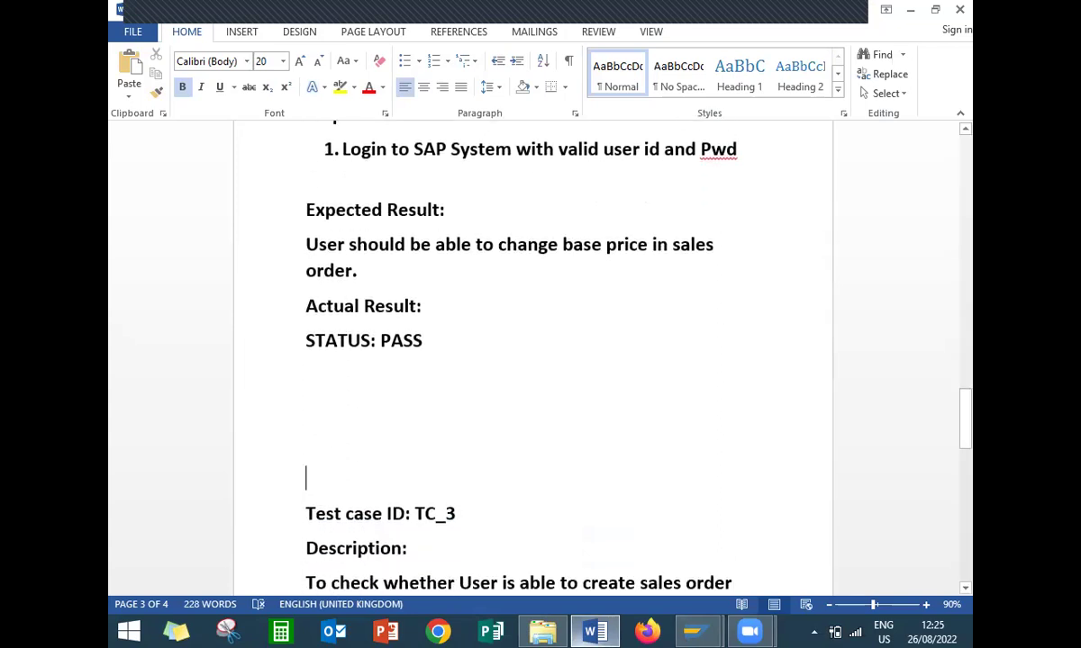
key("Return")
key("Return")
key("Return")
key("Return")
key("Return")
key("Return")
key("Return")
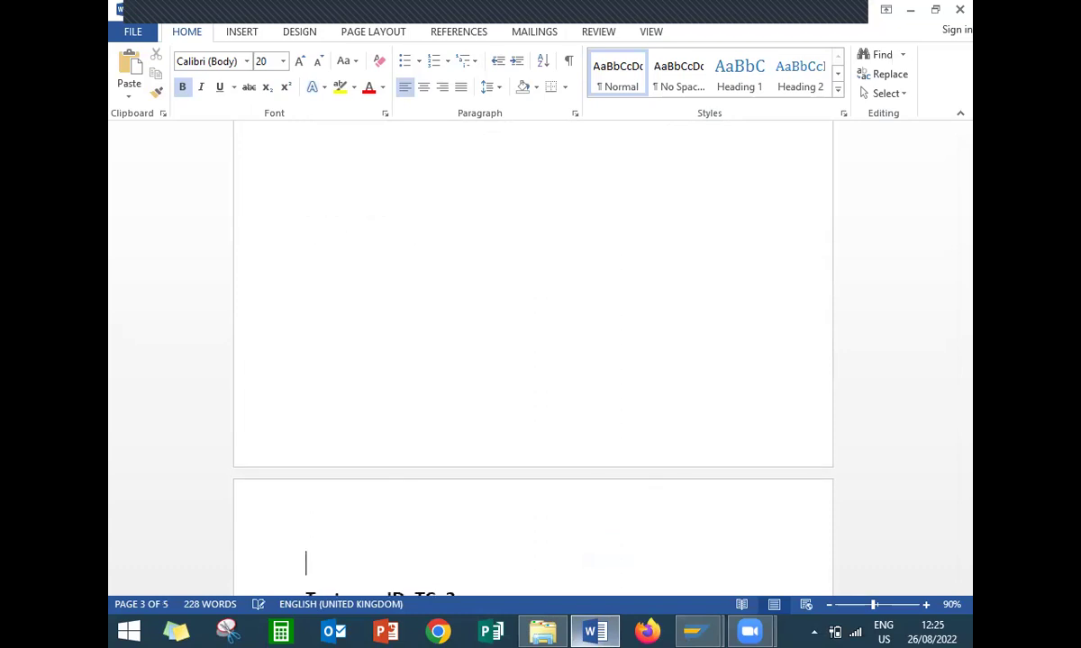
Check the organizational values in TC_3's description, then switch to the SAP order window and choose BALAJI VENKY INDS as sold-to party
scroll(433, 477, "down", 4)
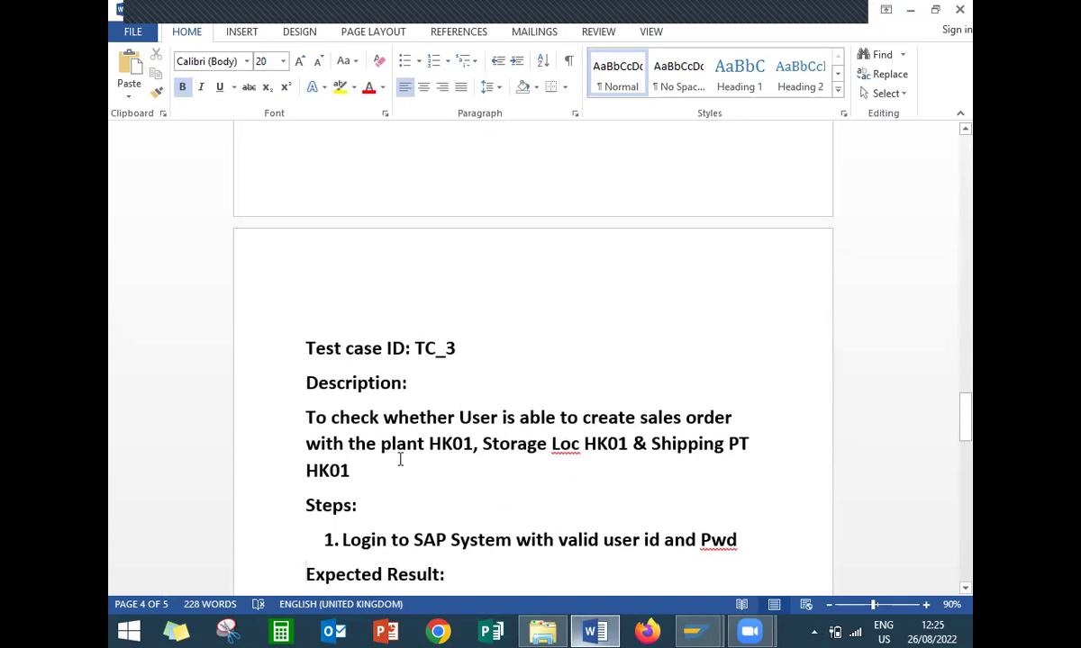
double_click(467, 444)
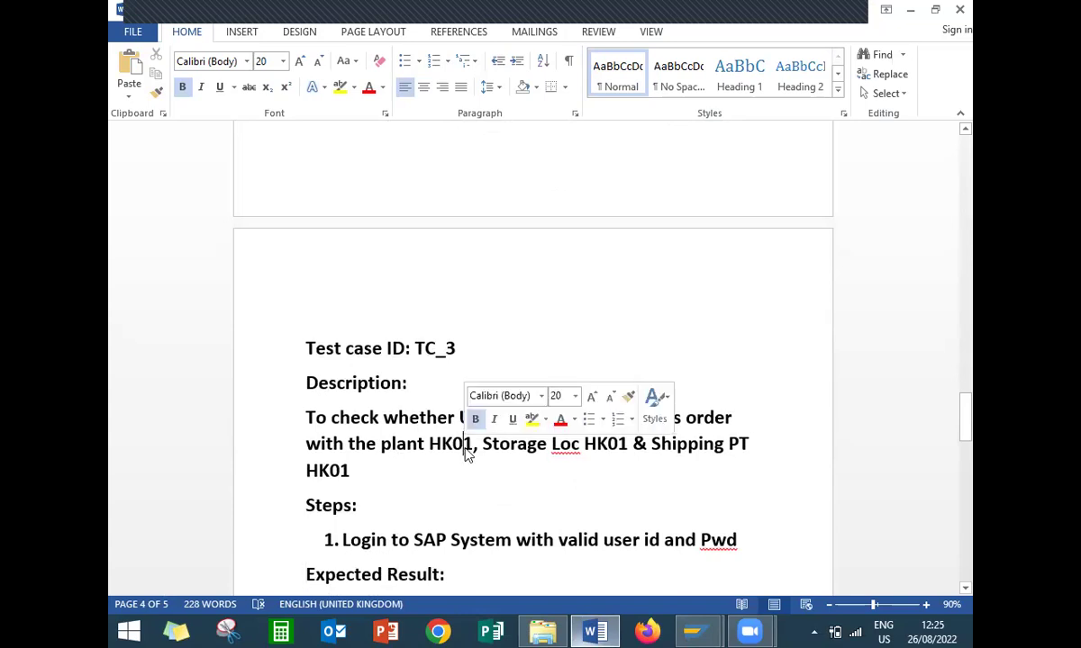
double_click(605, 444)
double_click(329, 468)
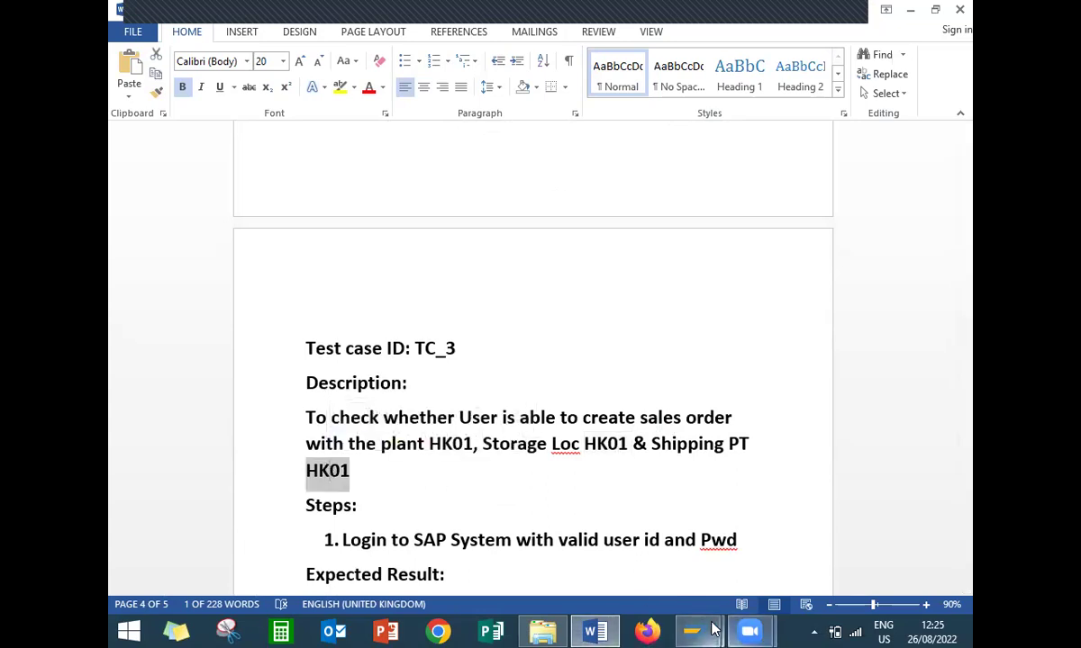
mouse_move(703, 630)
left_click(780, 552)
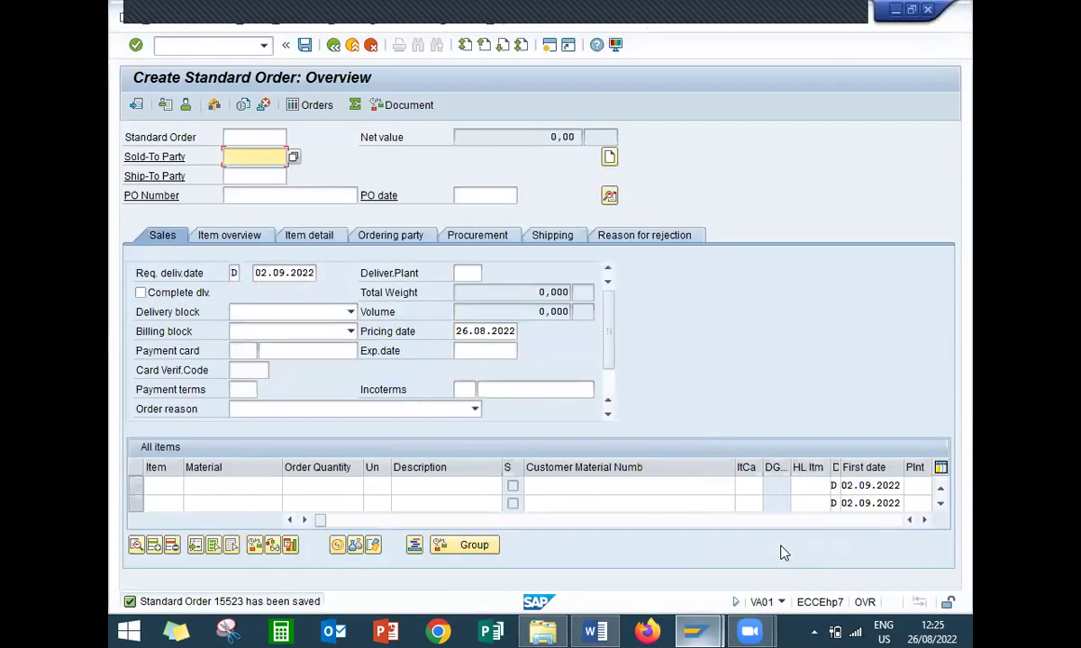
key("Down")
key("Down")
key("Return")
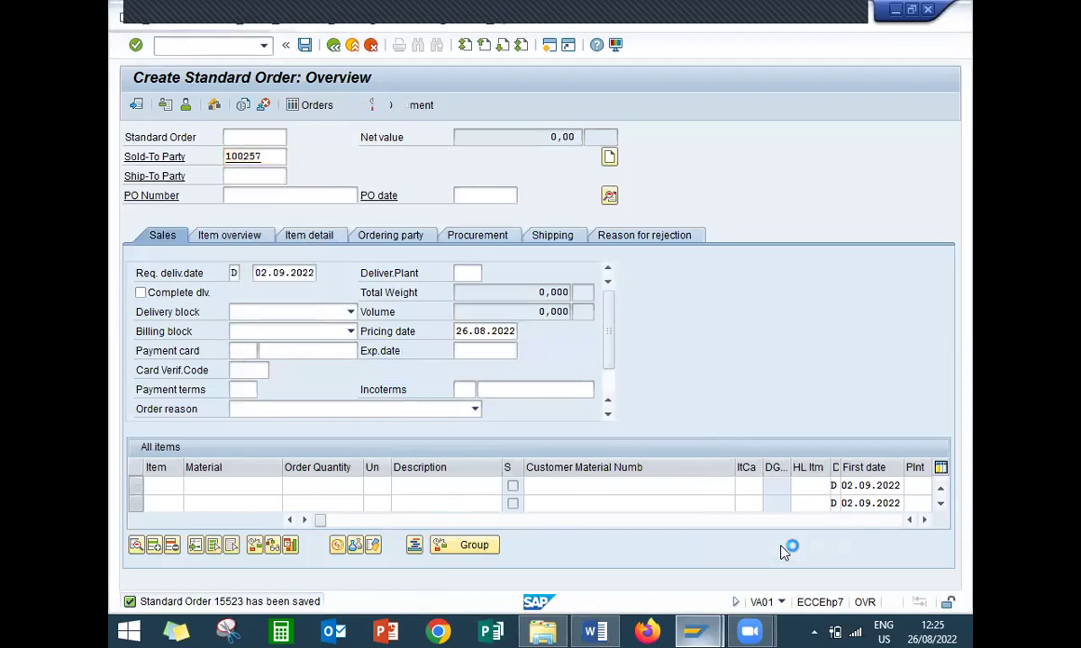
key("Down")
key("Return")
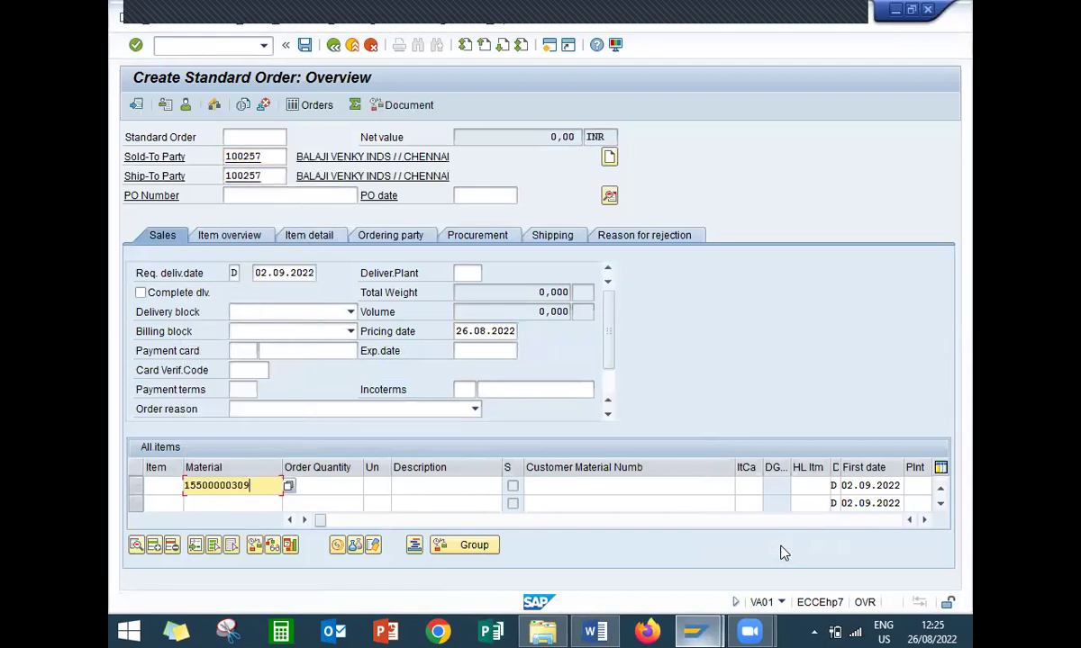
left_click(325, 480)
type("1")
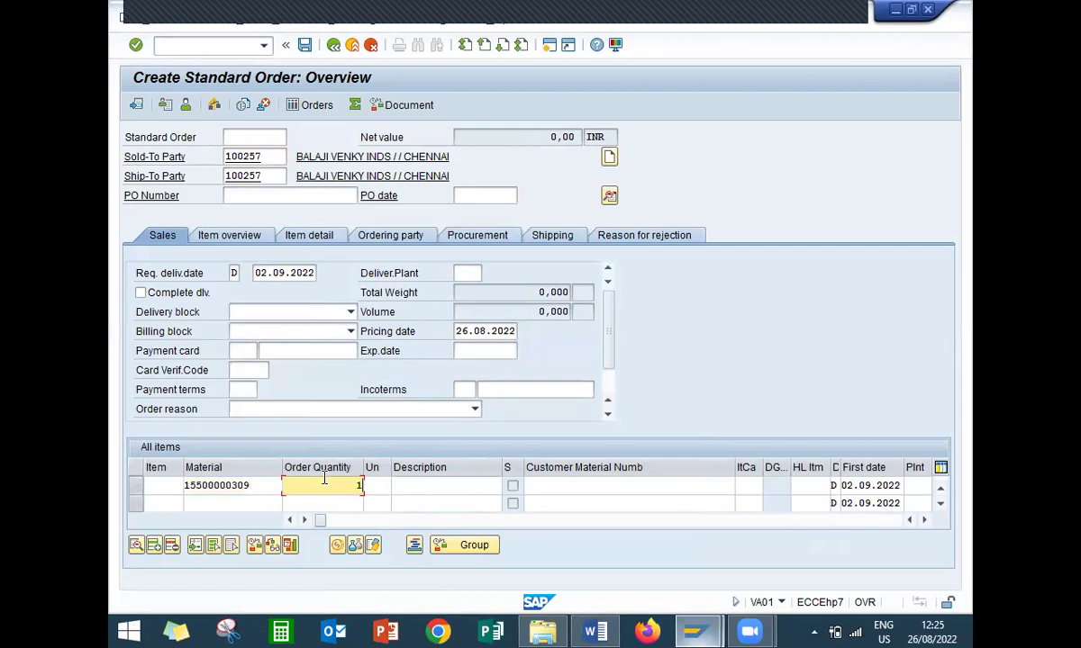
type("0")
Set payment terms 0001 and CFR as both Incoterms and location, and accept the order data
left_click(239, 389)
key("Return")
key("Tab")
key("Return")
key("Tab")
type("CFR")
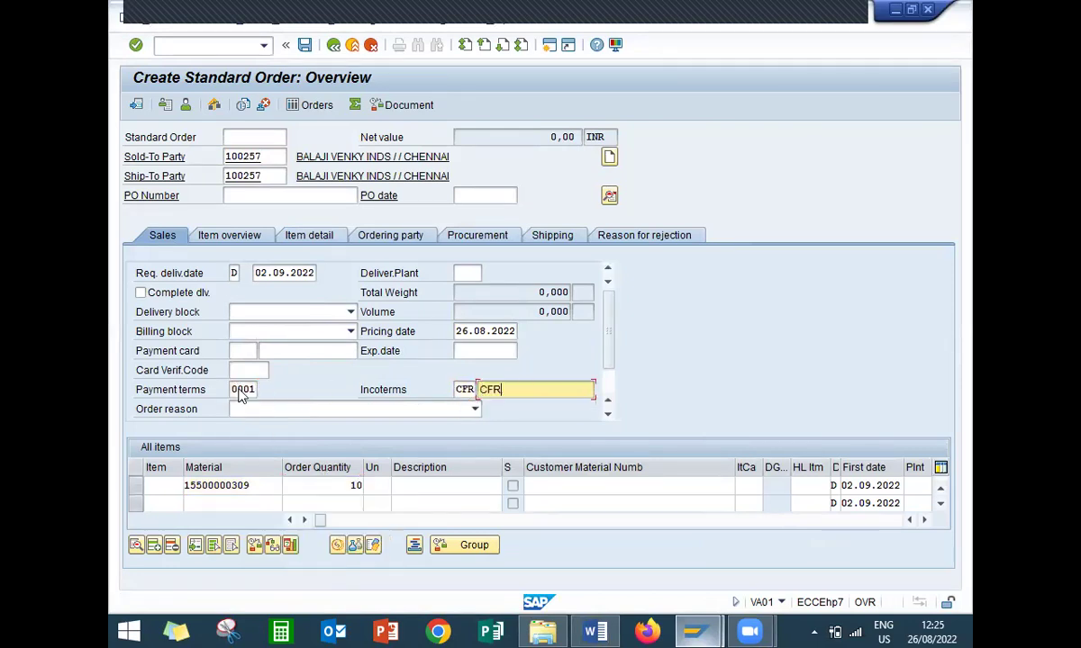
key("Return")
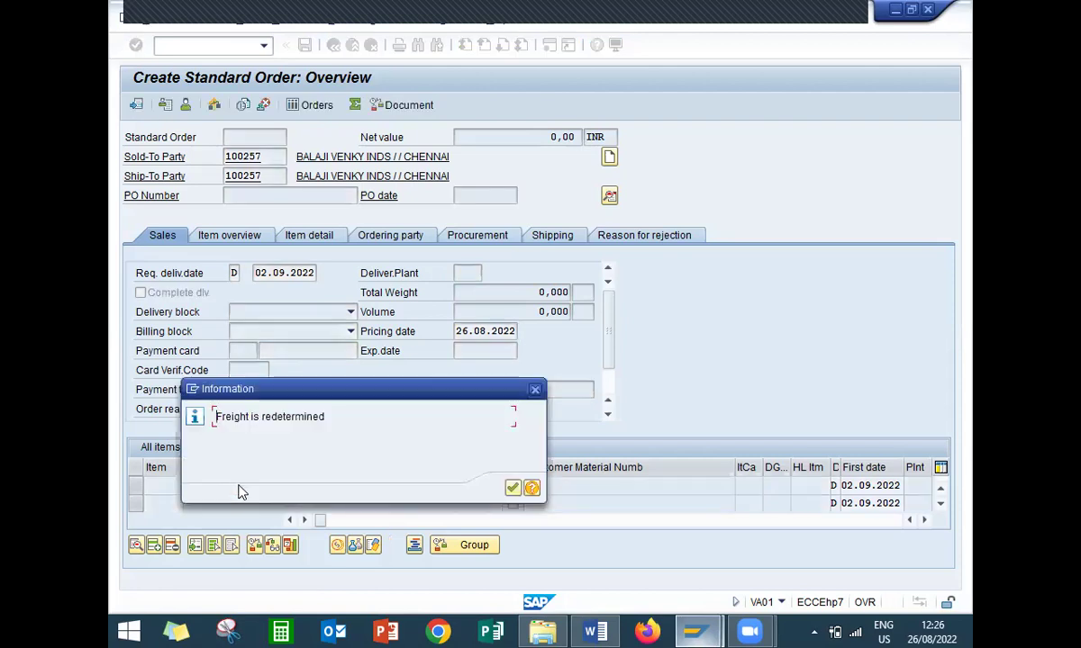
key("Return")
Open the new order item's shipping data and assign plant HK01 and storage location HK01, with shipping point HK01
double_click(241, 486)
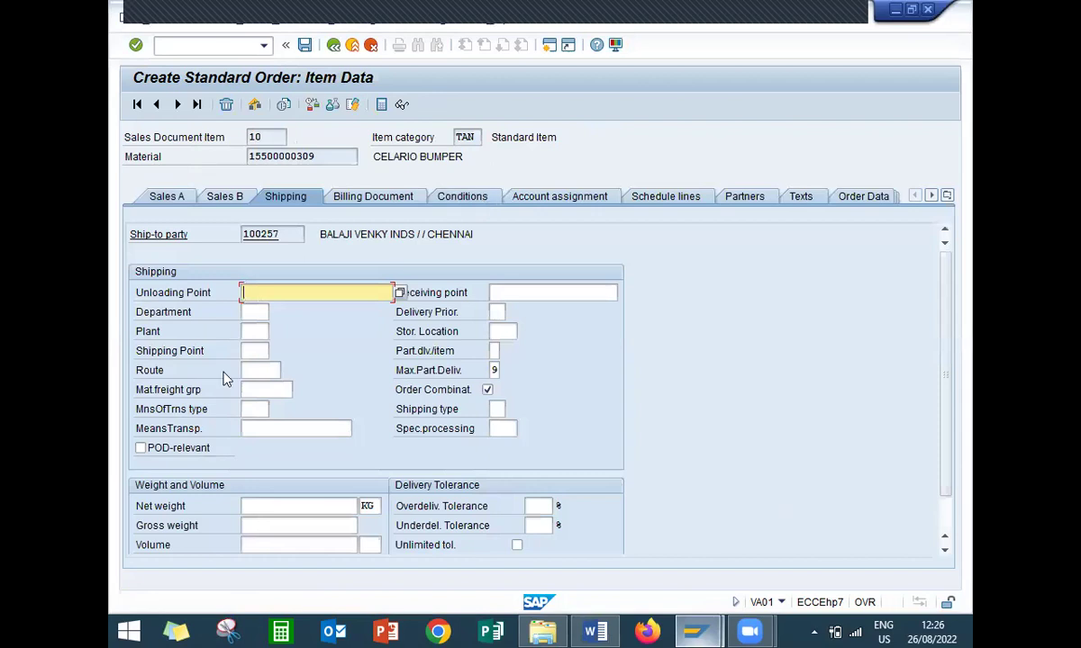
left_click(258, 329)
key("Down")
key("Return")
key("Tab")
key("Down")
key("Return")
key("Return")
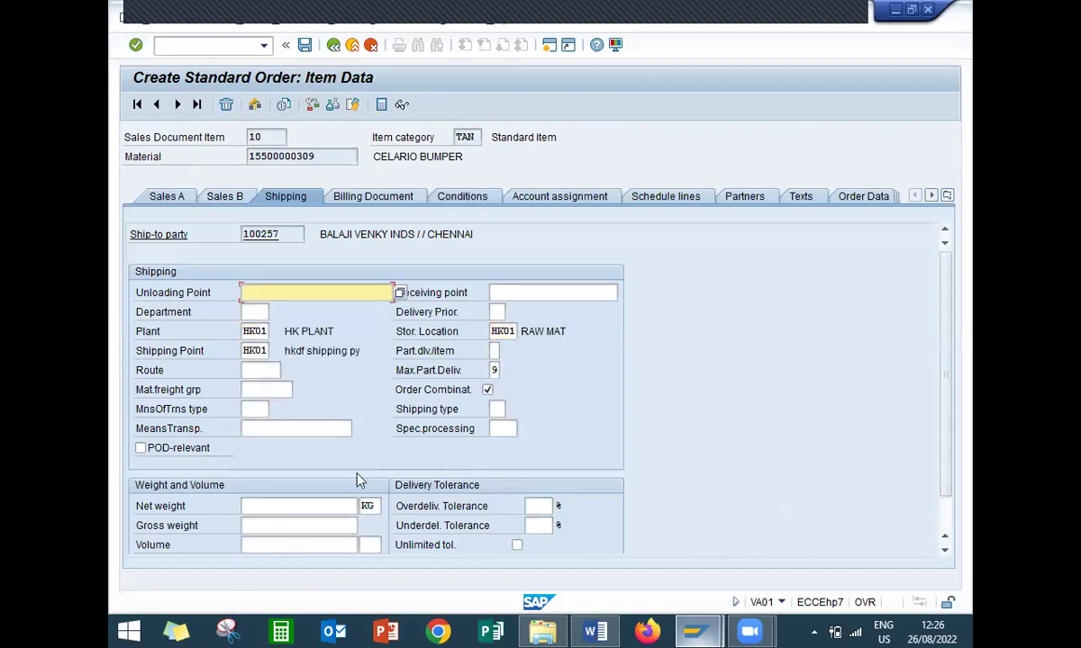
left_click(262, 351)
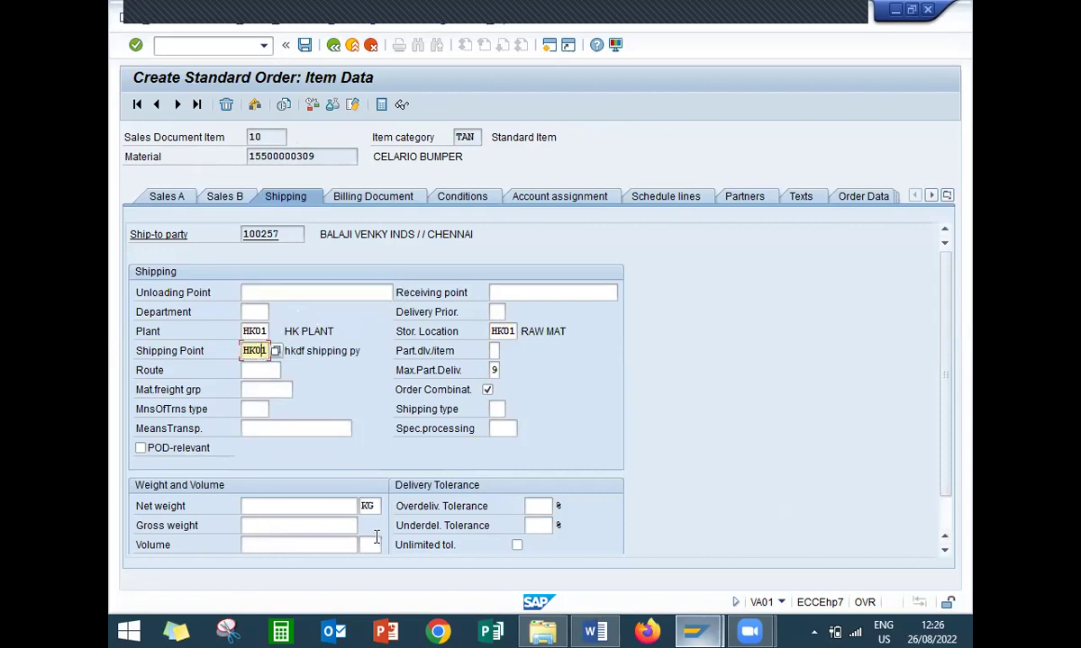
Enter a net weight of 10 KG and a gross weight of 100 for the item, and save the order
left_click(339, 513)
type("10")
key("Return")
key("Return")
type("100")
key("Return")
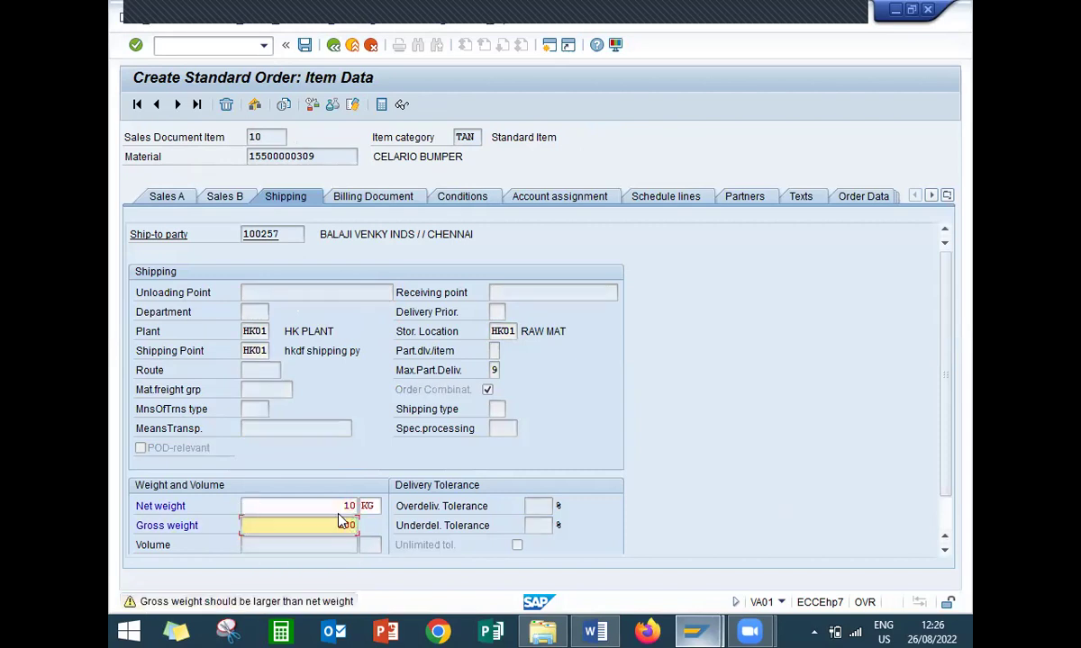
key("Return")
left_click(304, 45)
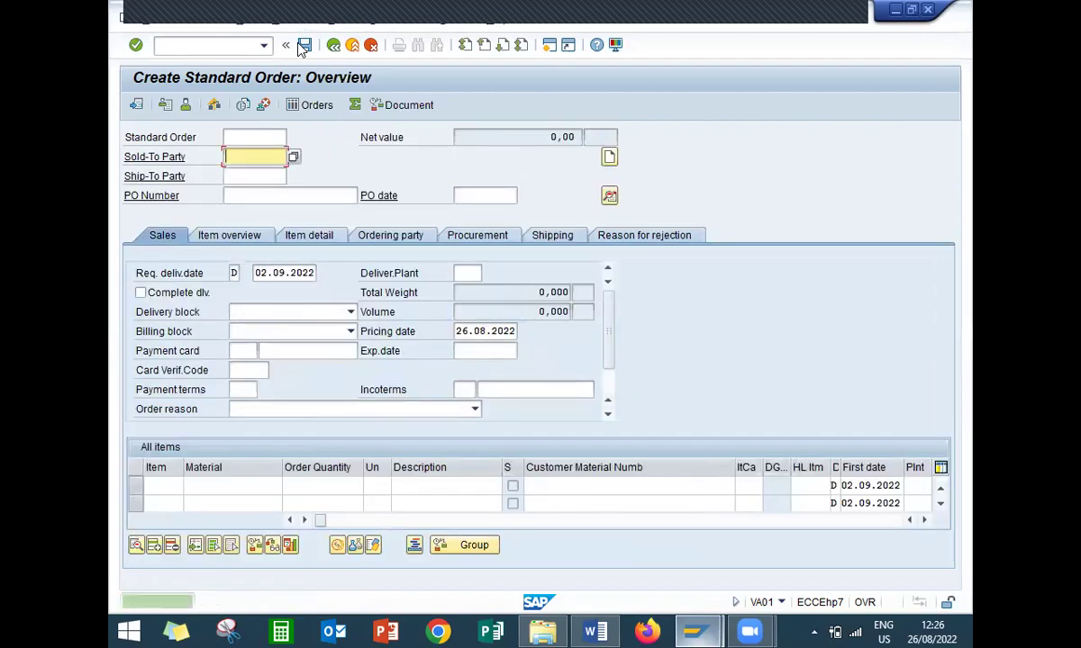
Switch to the Word test document and enter "STAU:" with "PASS" on the next line under TC_3's Actual Result
left_click(592, 631)
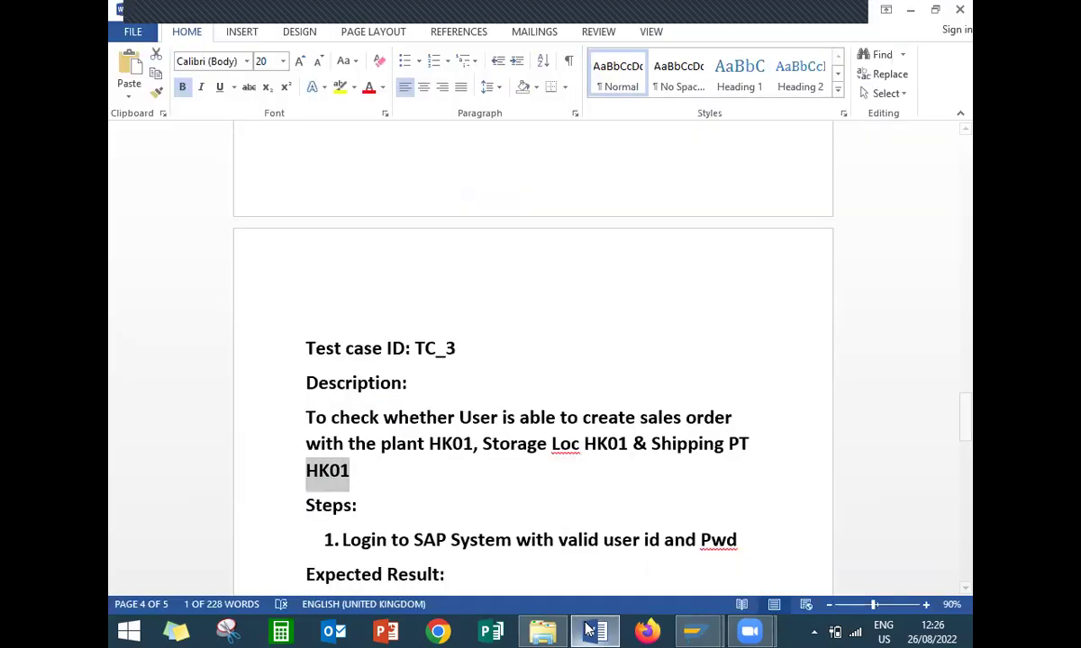
left_click_drag(970, 433, 970, 473)
left_click(537, 295)
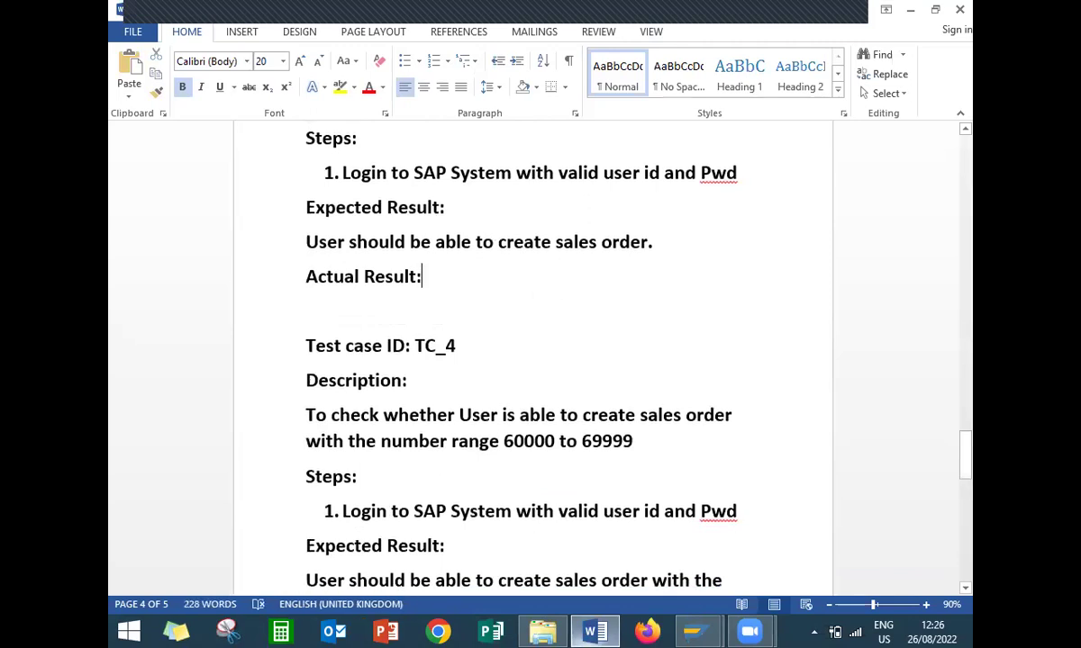
key("Return")
type("STT")
key("BackSpace")
key("BackSpace")
type("TAST")
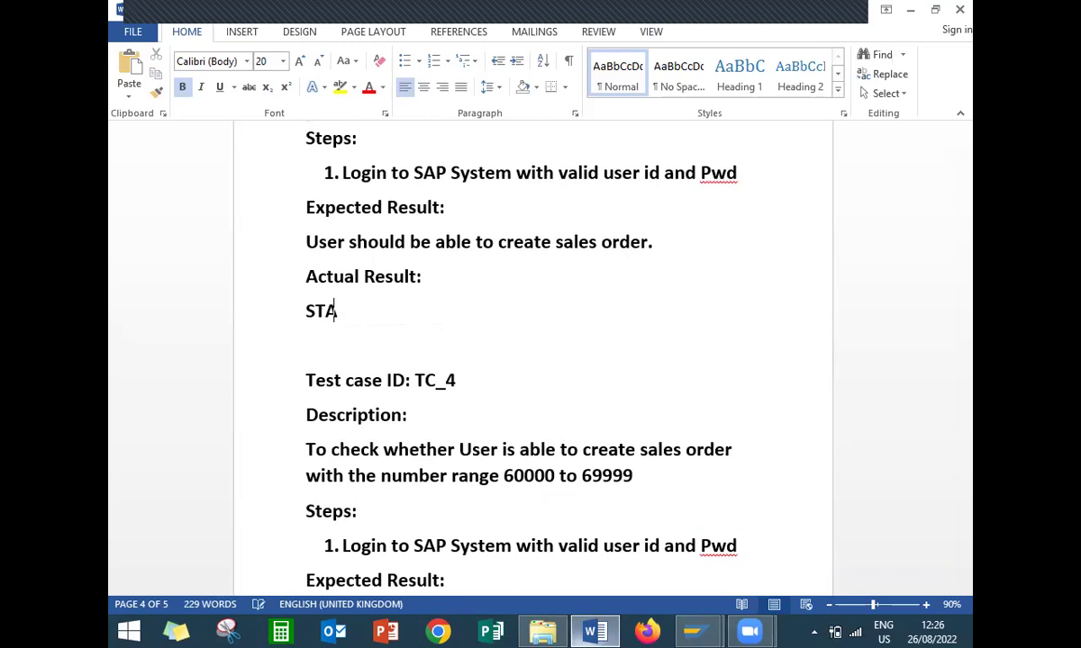
key("BackSpace")
key("BackSpace")
type("A")
key("BackSpace")
type("TS")
key("BackSpace")
key("BackSpace")
type("US")
key("BackSpace")
type(":")
key("Return")
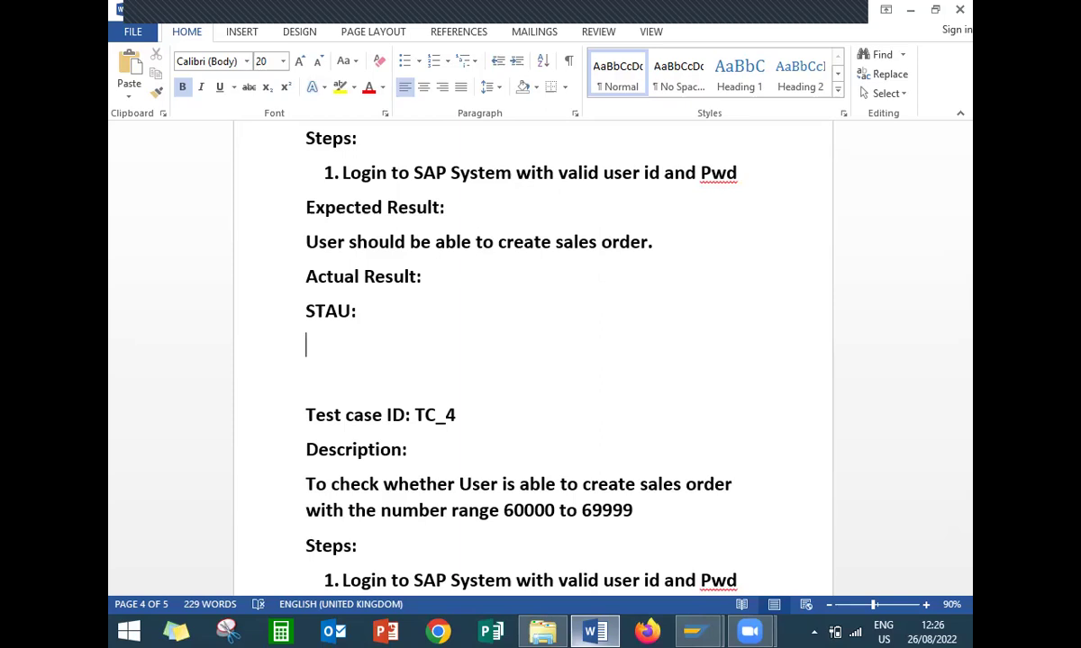
type("PASS")
scroll(306, 130, "up", 8)
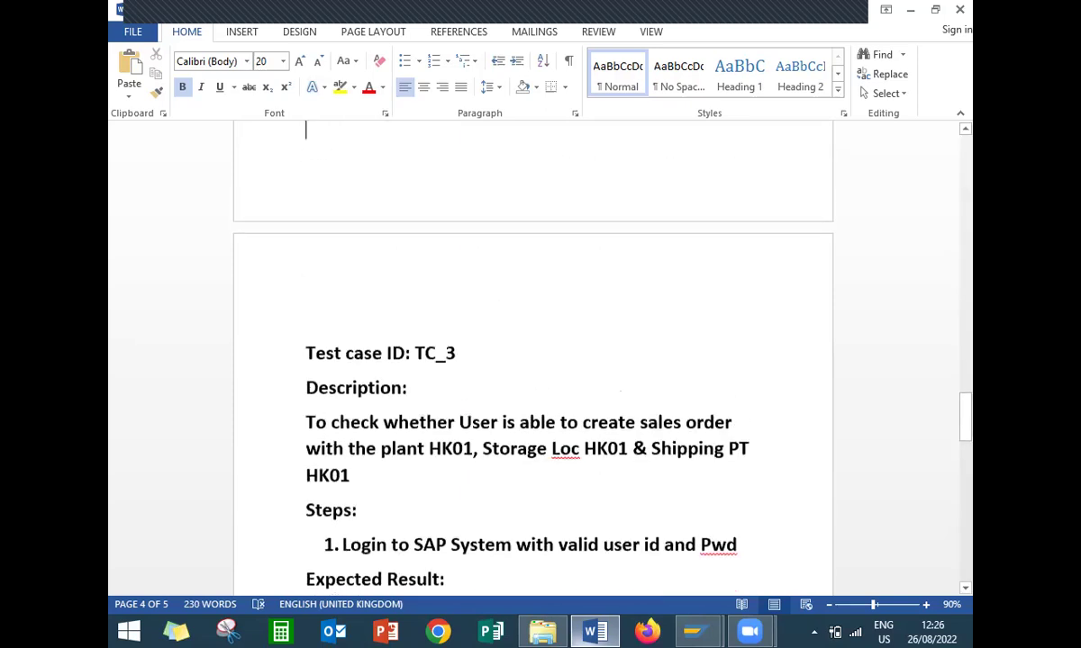
Replace "STAU" under TC_3's Actual Result with the word "STATUS" copied from the preceding test case
scroll(306, 131, "up", 5)
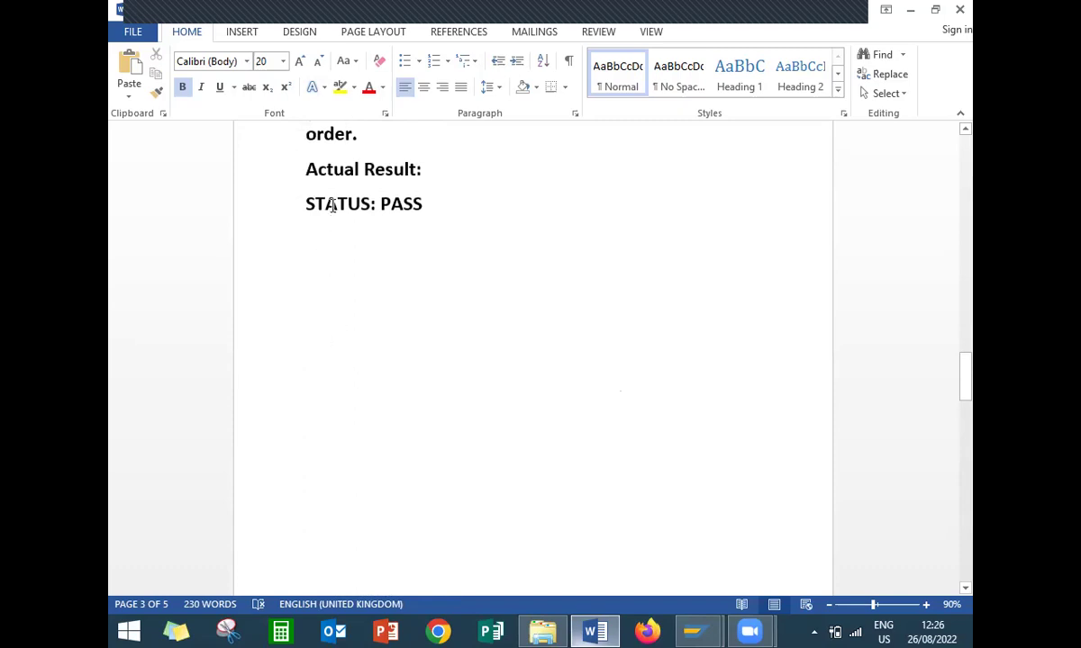
double_click(334, 206)
key("ctrl+c")
key("Down")
key("Down")
key("ctrl+z")
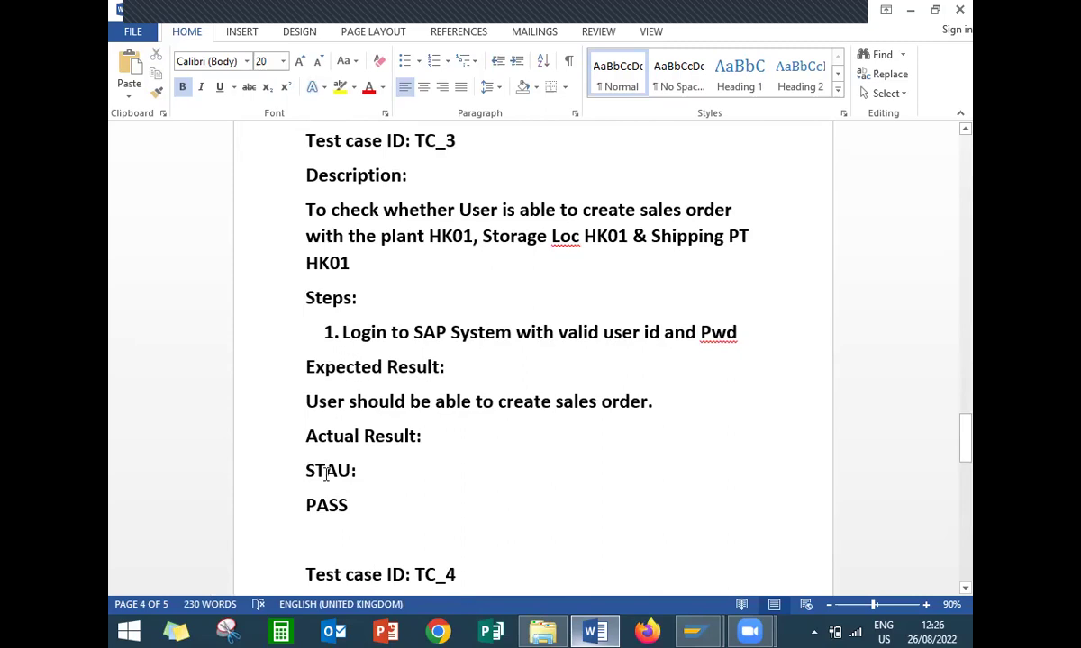
double_click(326, 470)
key("ctrl+v")
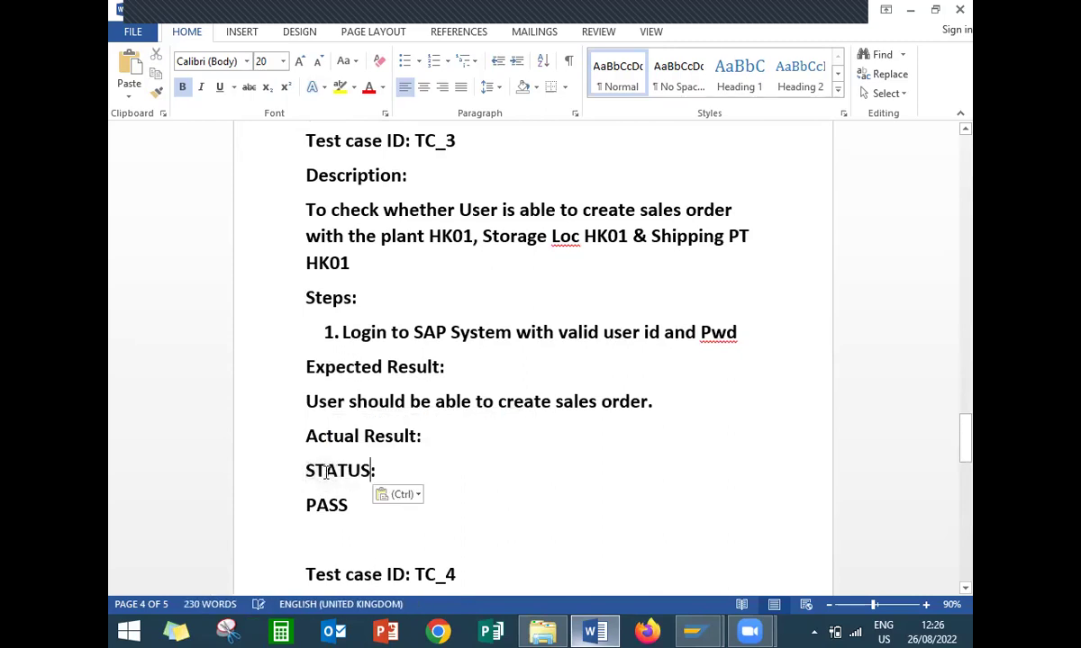
Review the number range required in TC_4's description, and switch to SAP to check the saved standard order's number against it
key("Down")
key("Down")
key("Down")
key("Down")
key("Down")
key("Down")
key("Down")
key("Down")
key("Down")
key("Down")
key("Down")
key("Down")
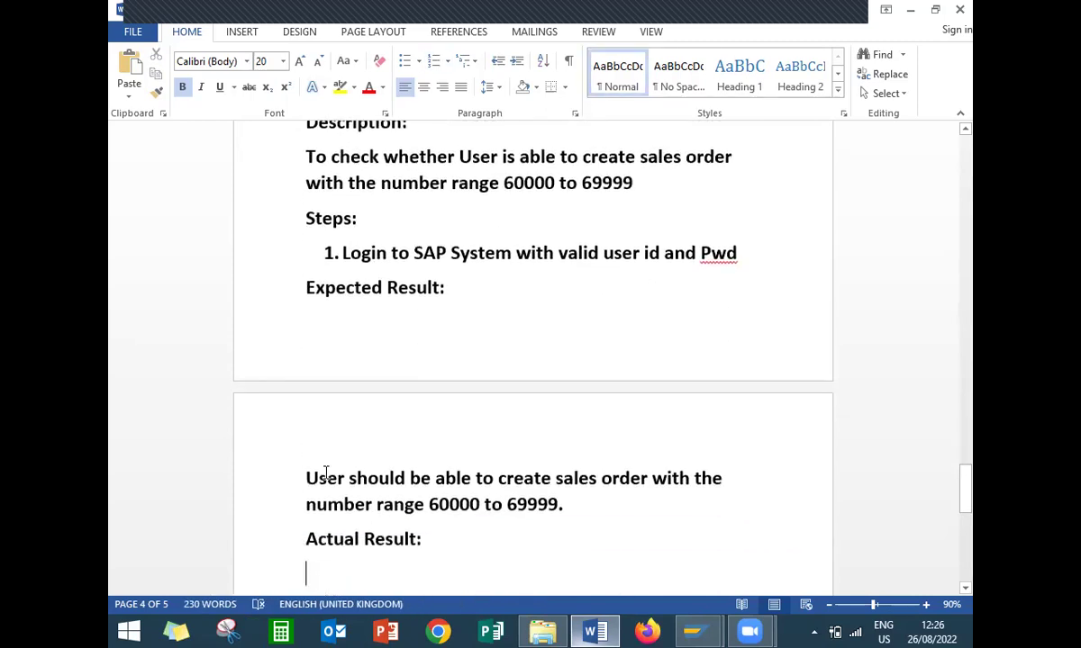
key("Up")
key("Up")
key("Up")
key("Up")
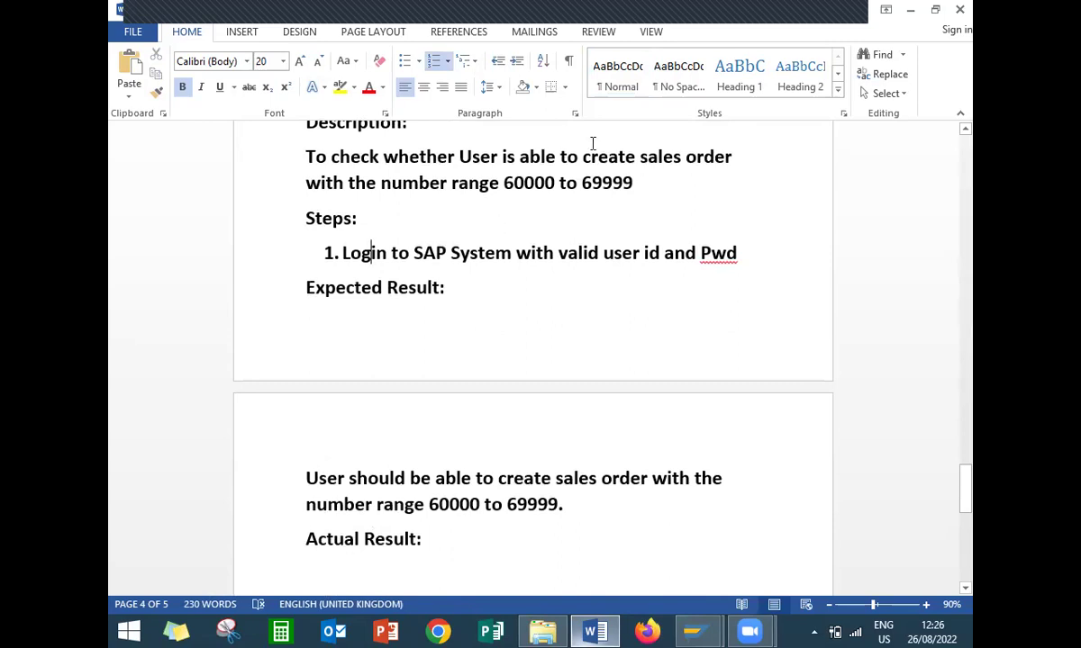
double_click(593, 156)
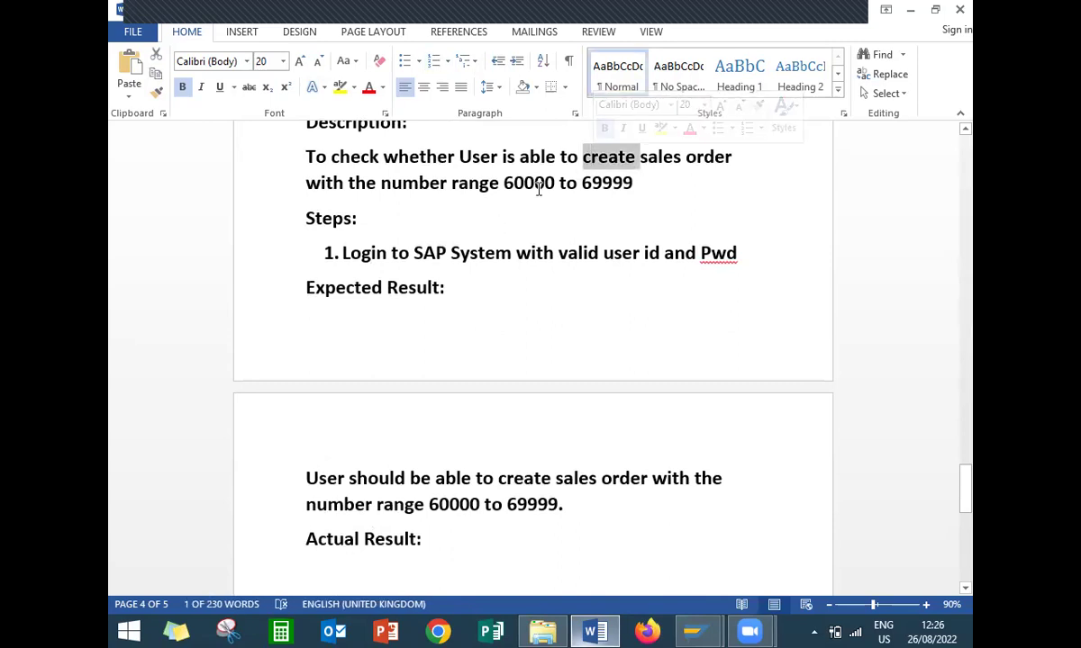
double_click(529, 183)
double_click(601, 185)
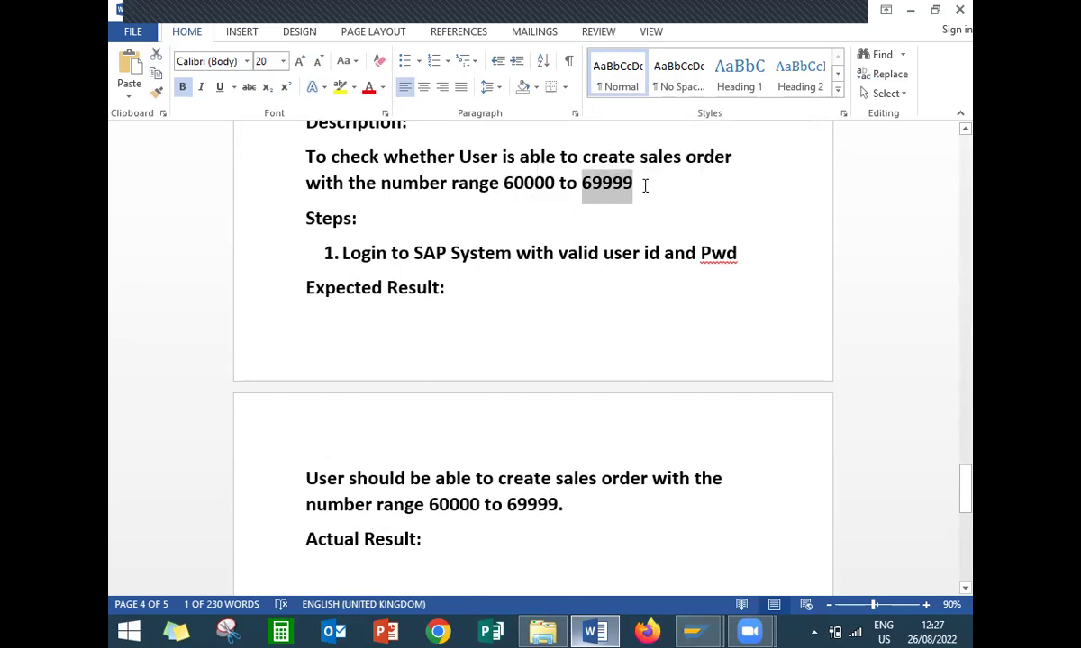
mouse_move(695, 630)
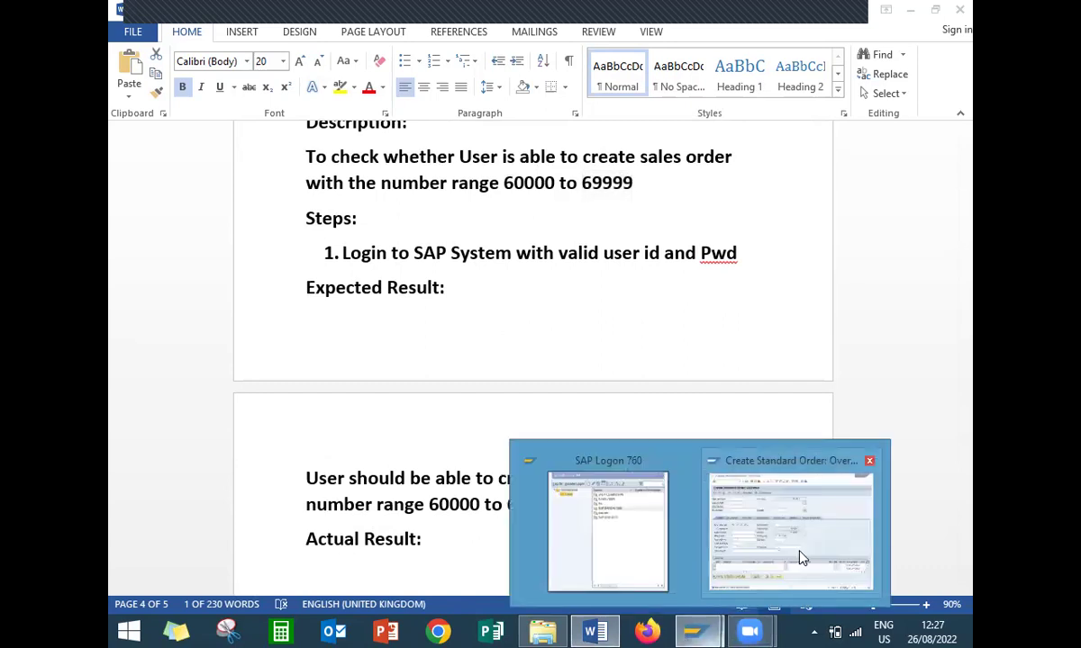
left_click(802, 559)
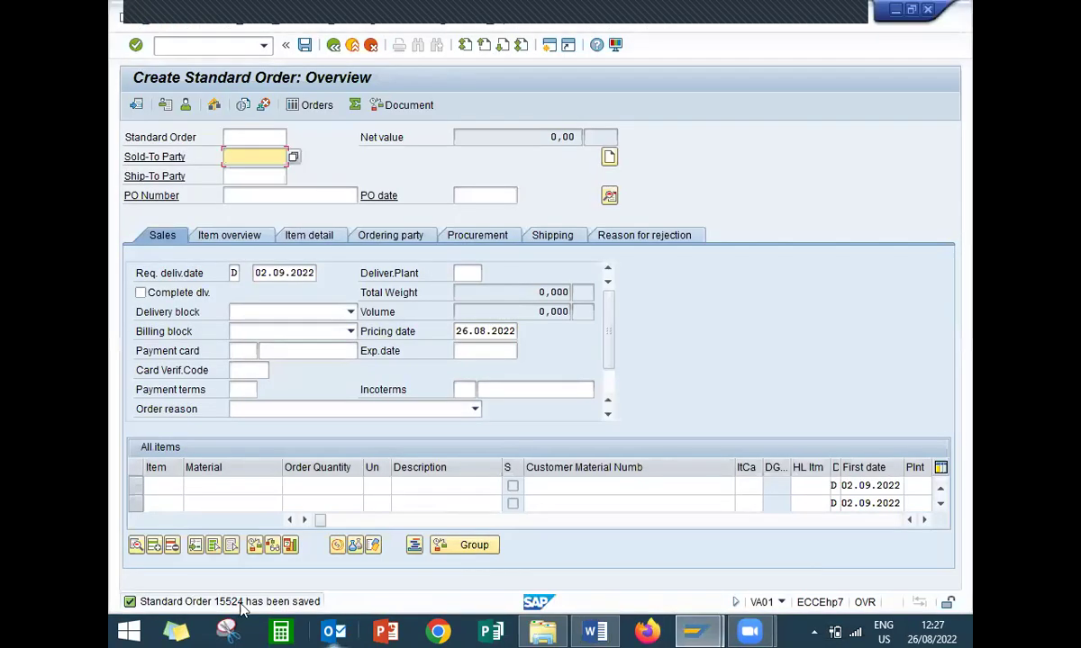
Switch back to the Word test document and enter "STATUS: fAIL" under TC_4's Actual Result, leaving a blank line above it
left_click(590, 631)
key("Down")
key("Down")
key("Down")
key("Down")
key("Down")
key("Down")
key("Down")
key("Down")
key("Down")
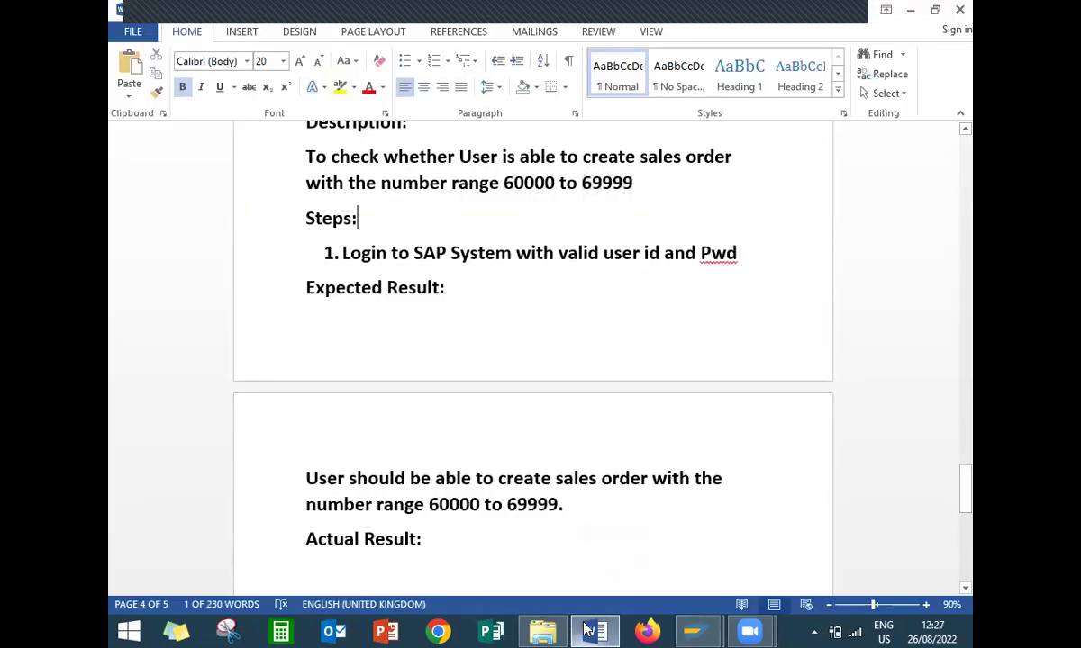
key("Down")
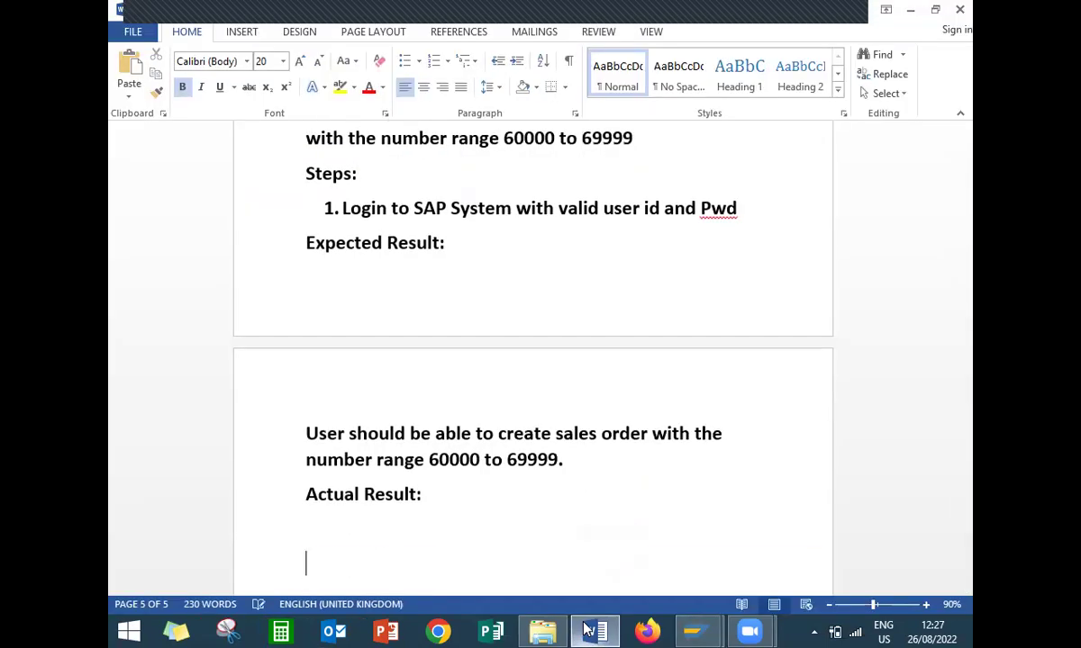
type("STATUS: fAIL")
Check the saved order's number in SAP and record it in Word as "SALES ORDER NO." on the line above TC_4's status
key("Up")
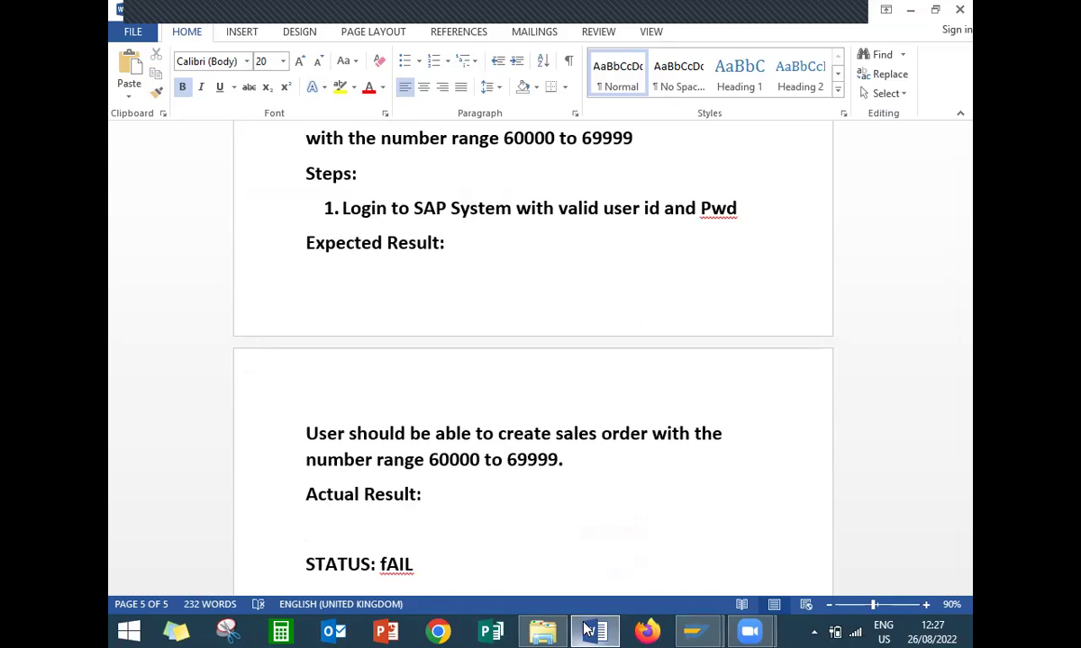
mouse_move(698, 630)
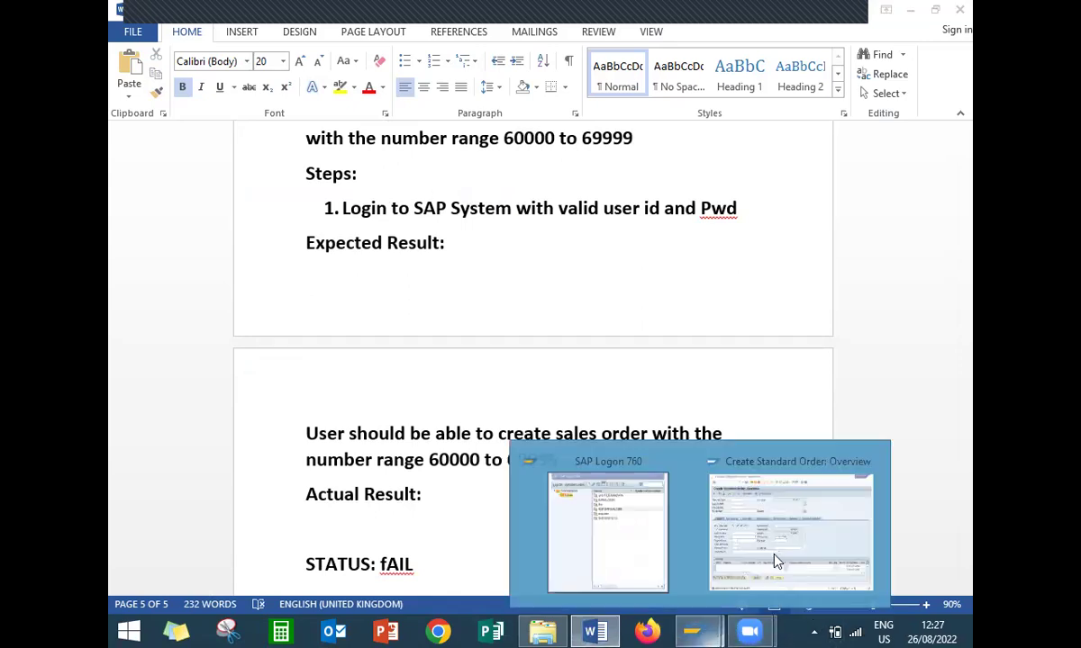
left_click(776, 560)
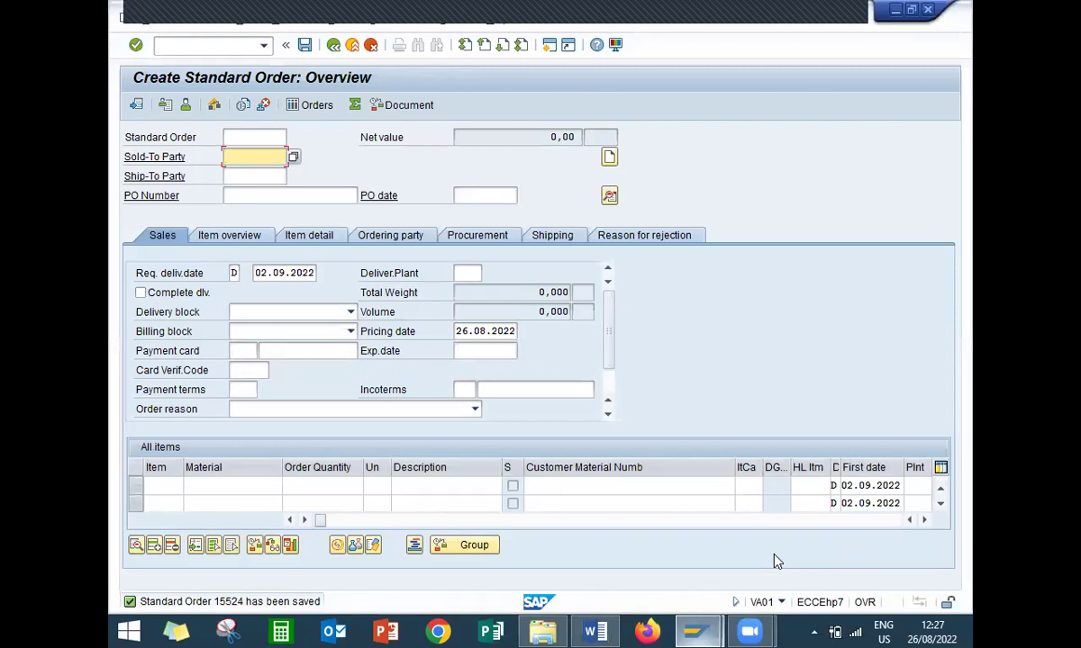
left_click(596, 631)
type("SALES O")
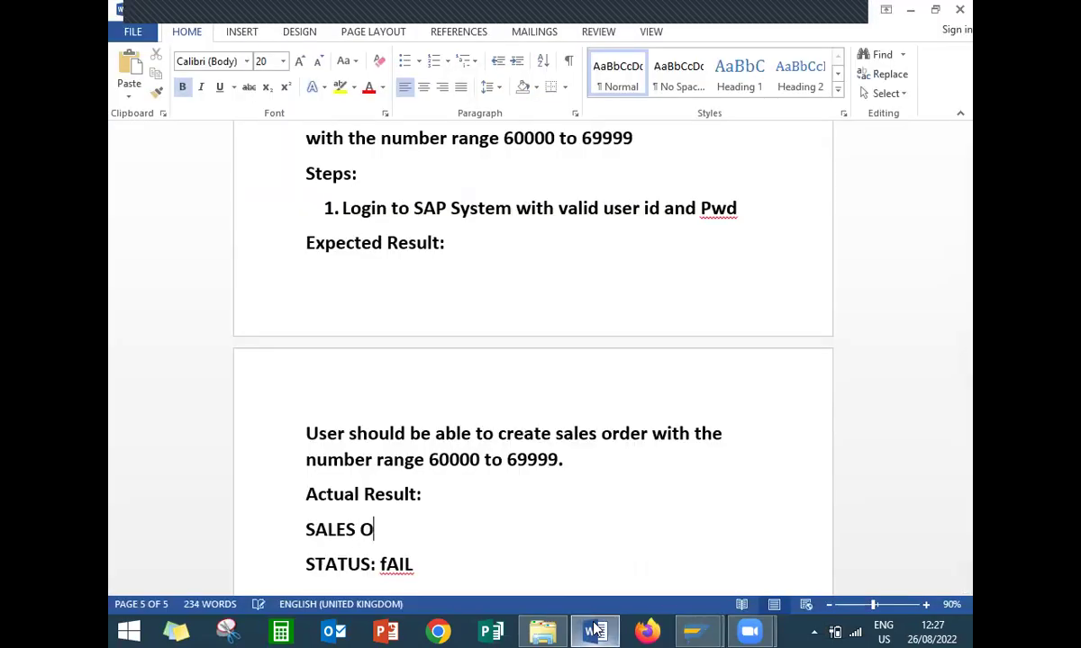
type("RDER NO. 15524")
key("Return")
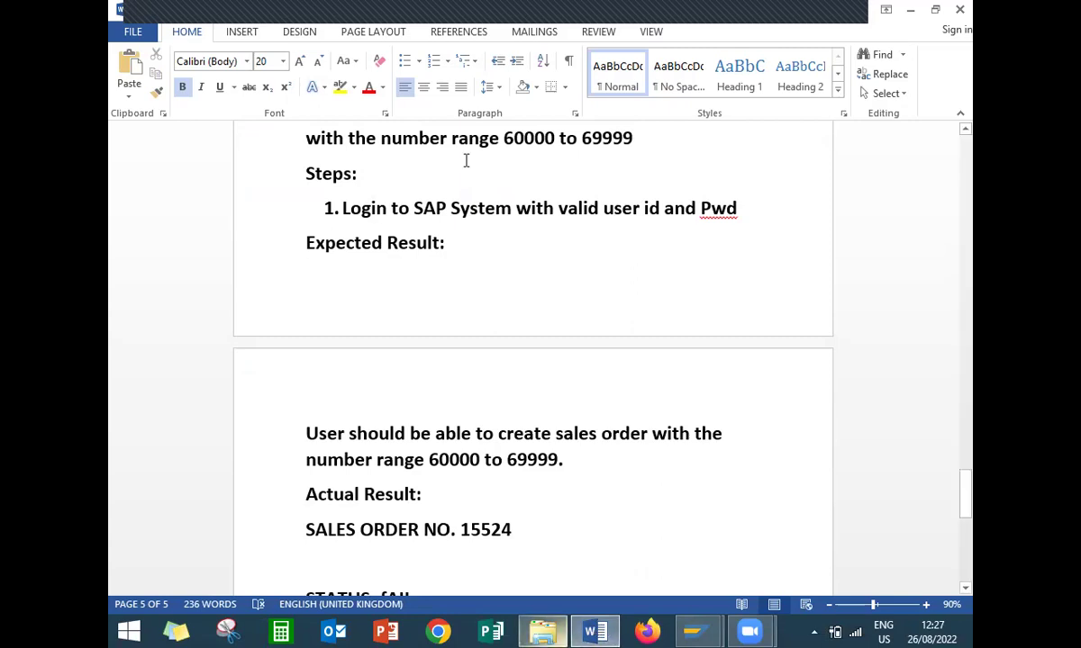
Recheck TC_4's number range limits and colour its "STATUS: fAIL" line red
double_click(529, 140)
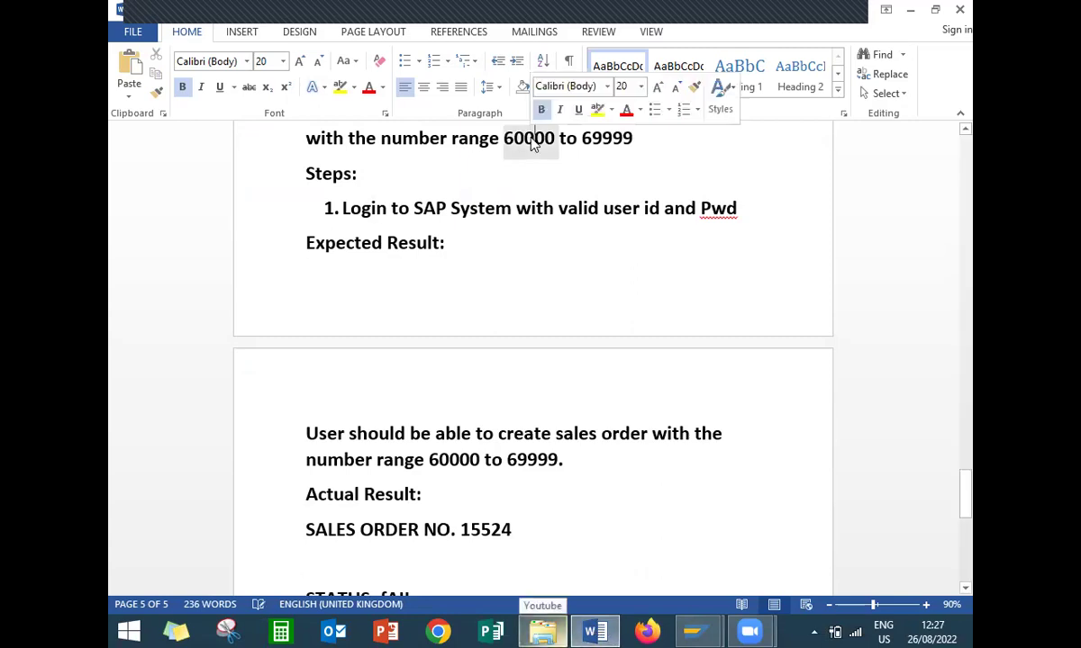
double_click(621, 140)
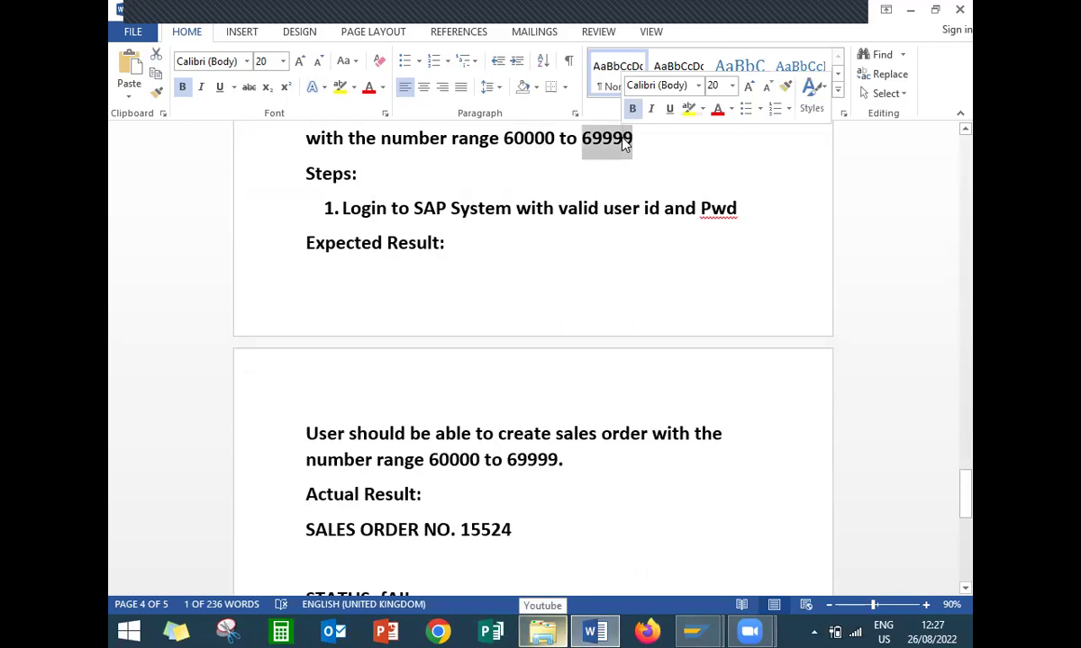
left_click_drag(967, 511, 967, 538)
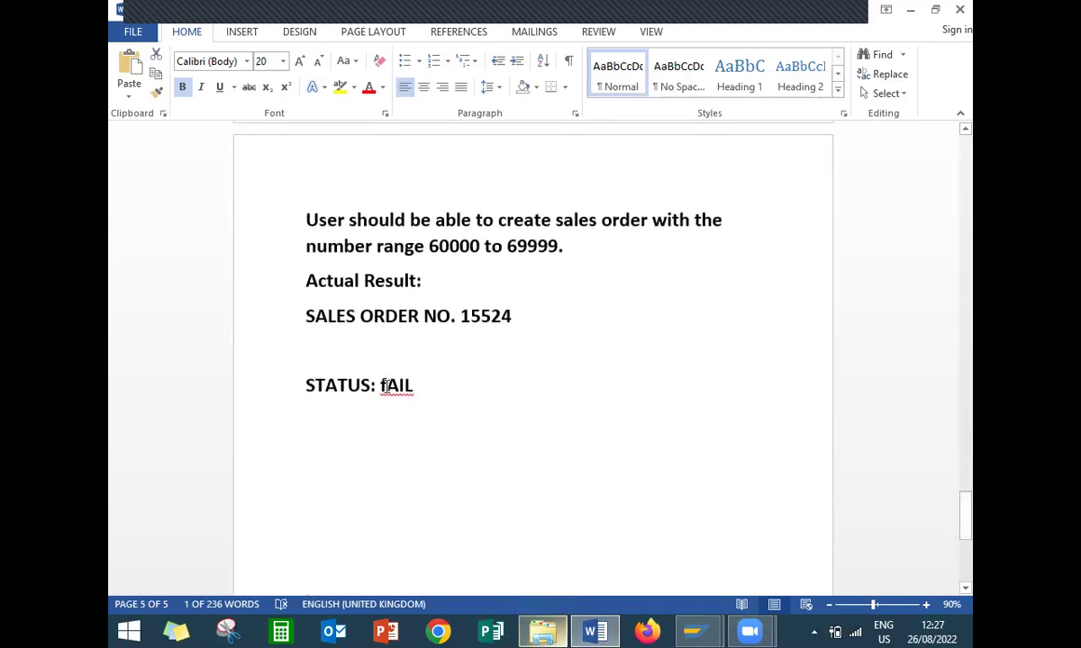
left_click_drag(385, 385, 301, 387)
left_click(370, 87)
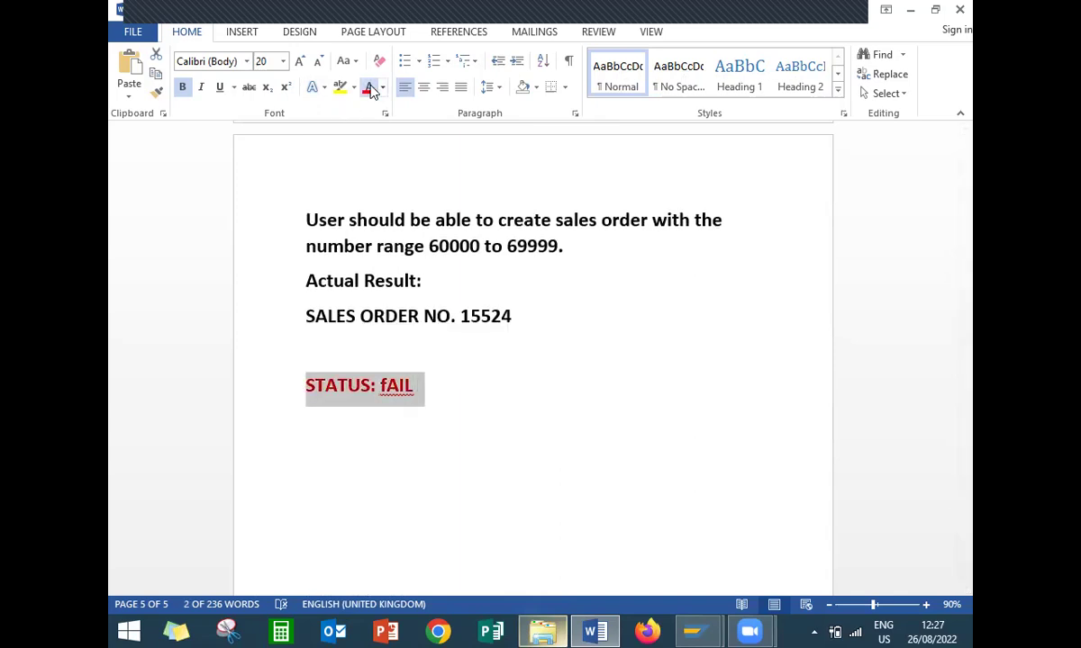